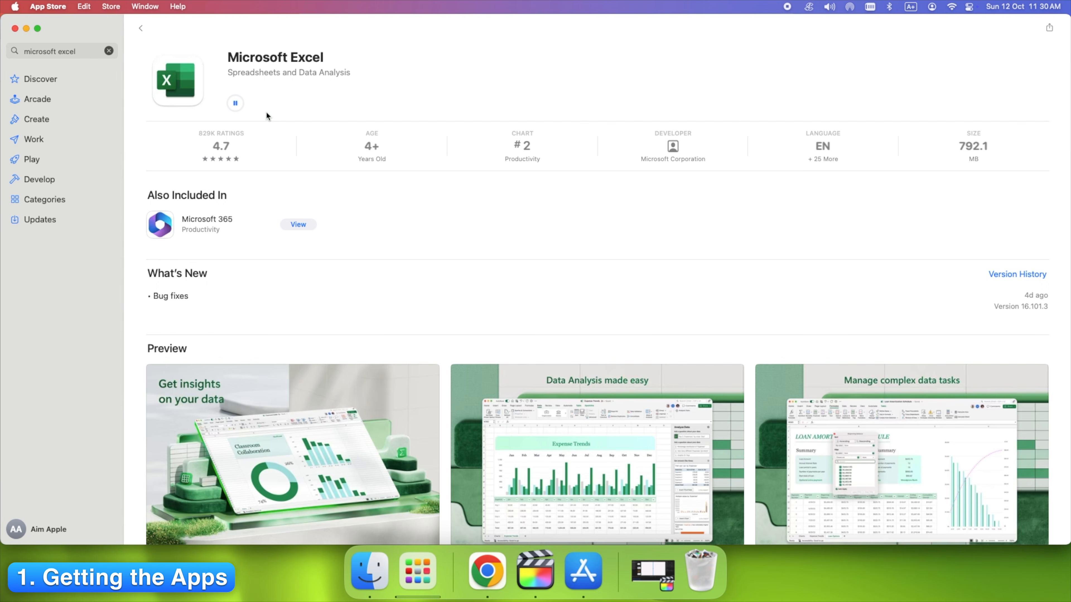
- Install Microsoft Excel from the App Store and open it beside an untitled blank Numbers document
mouse_move(266, 111)
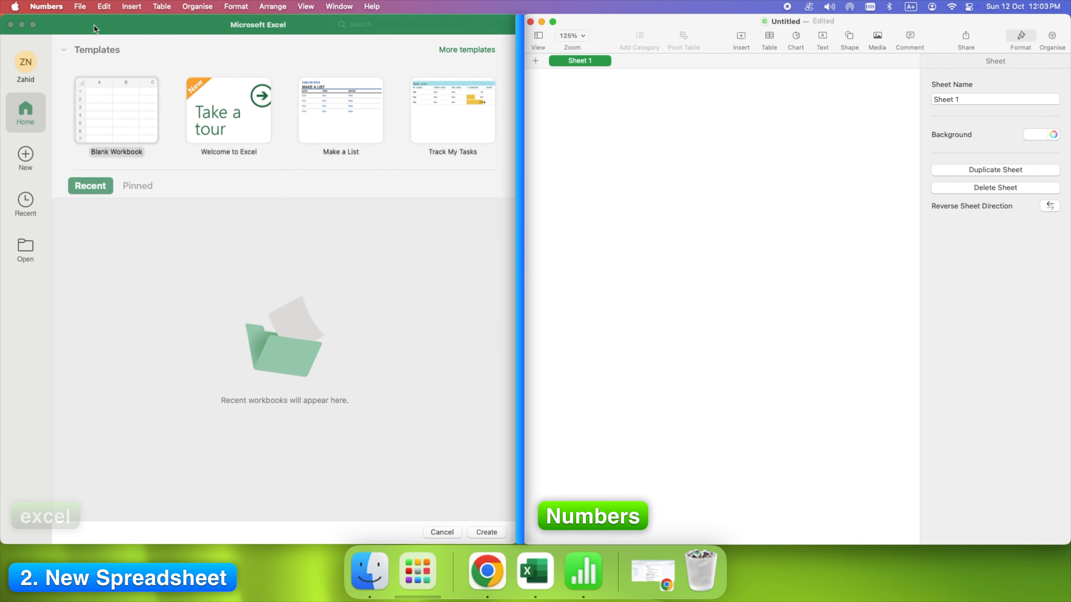
- Create 'Untitled 2' from the Blank template, leaving an empty Table 1 deselected
click(80, 6)
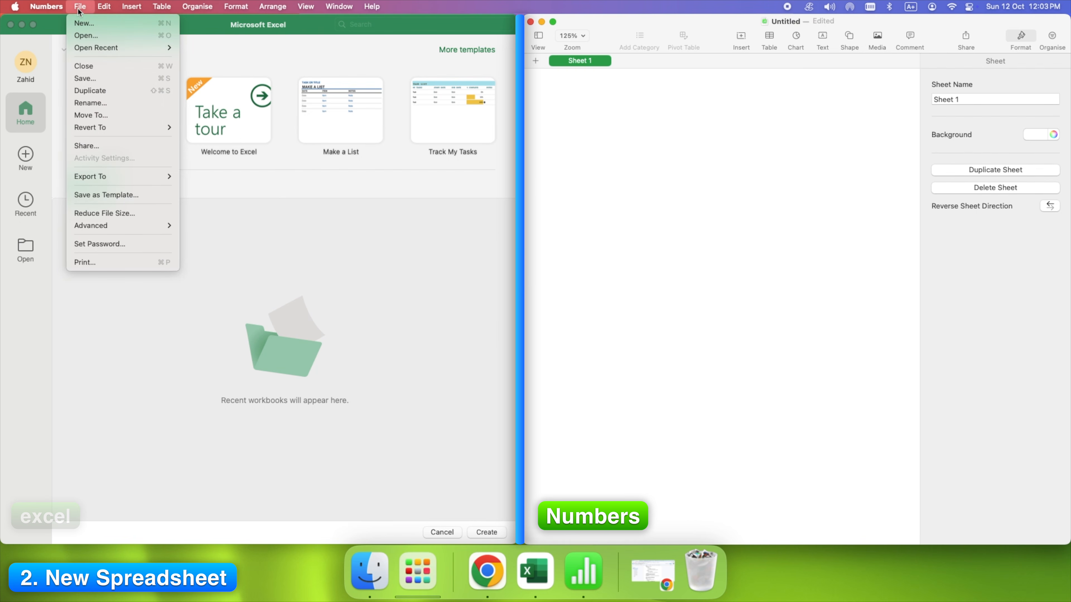
click(86, 25)
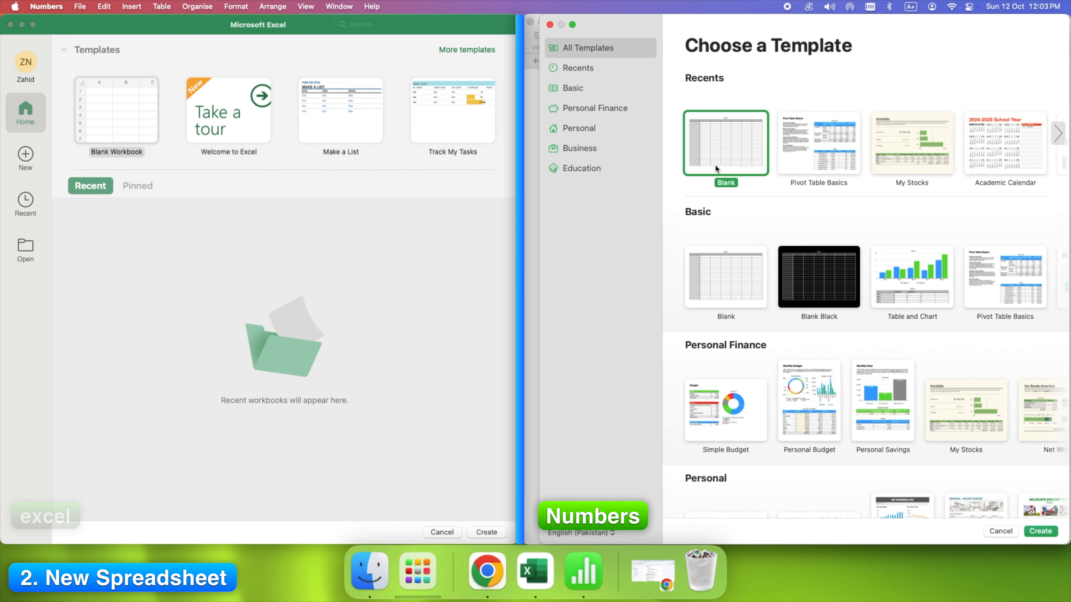
click(1032, 534)
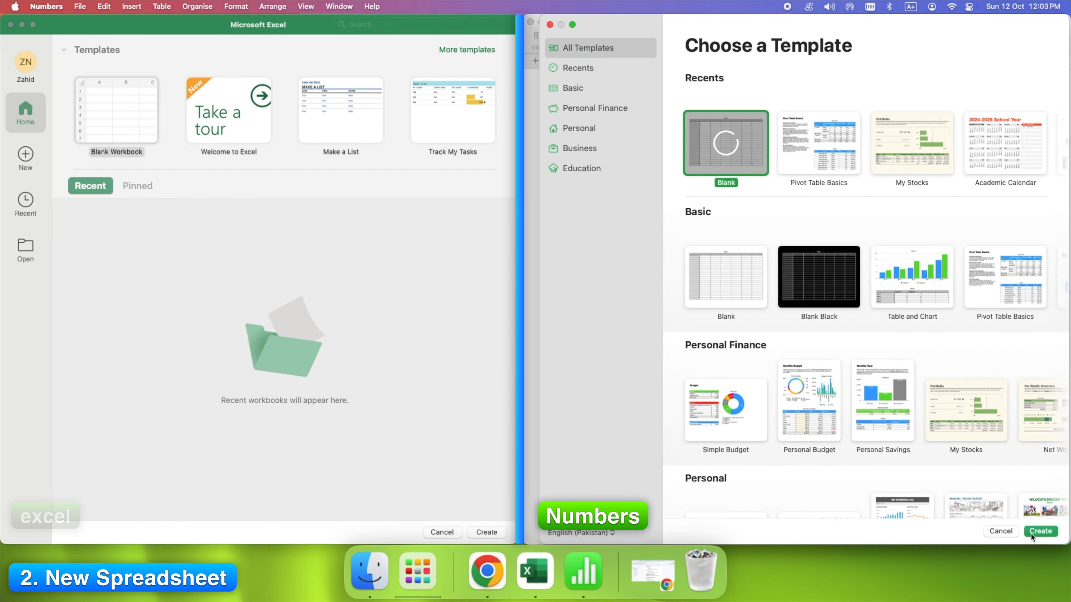
click(656, 358)
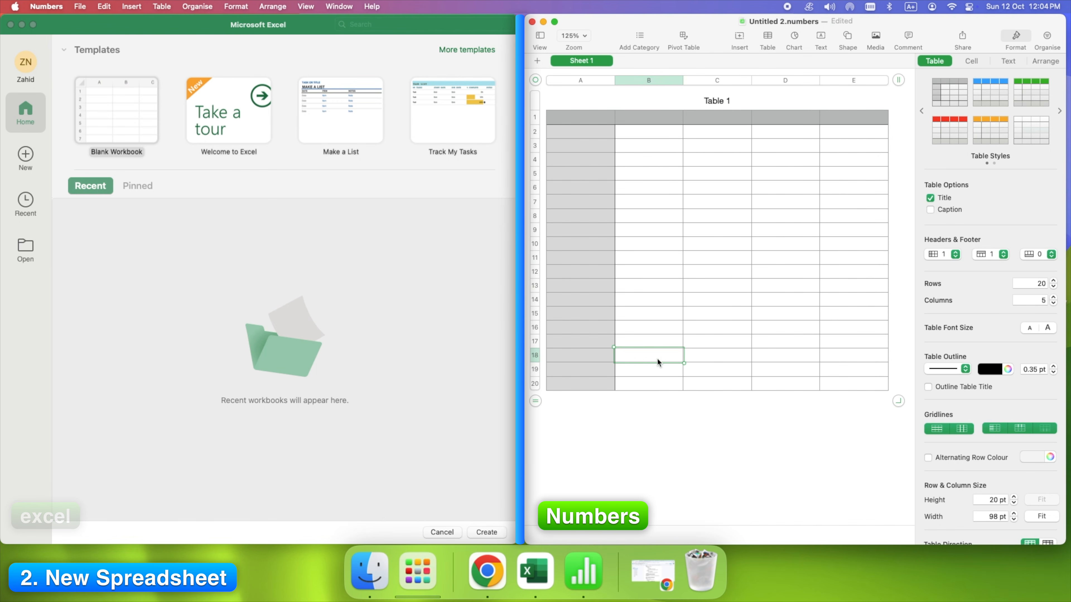
click(577, 94)
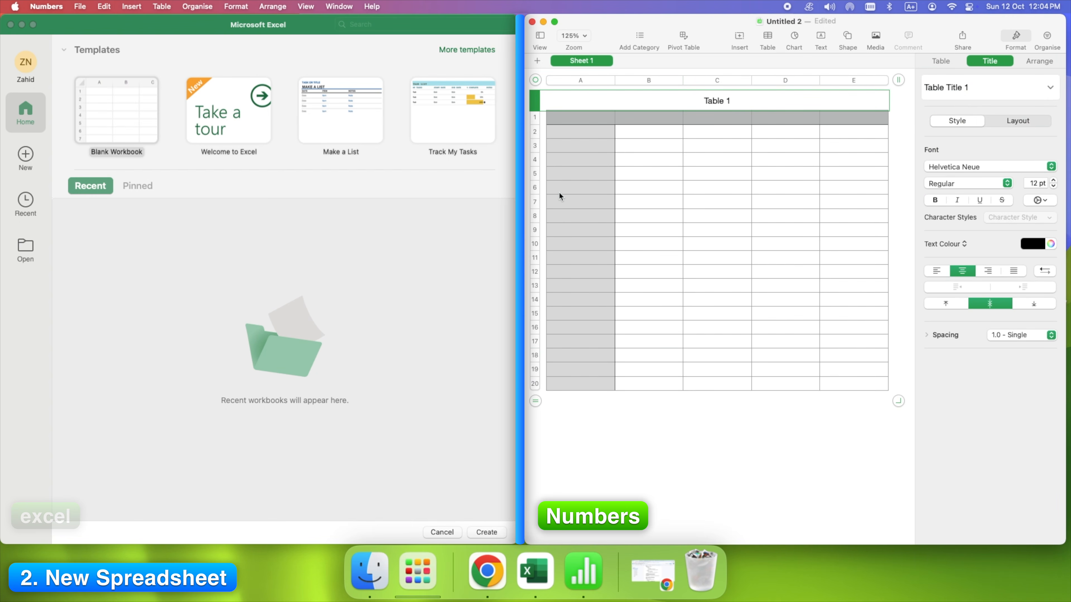
click(597, 476)
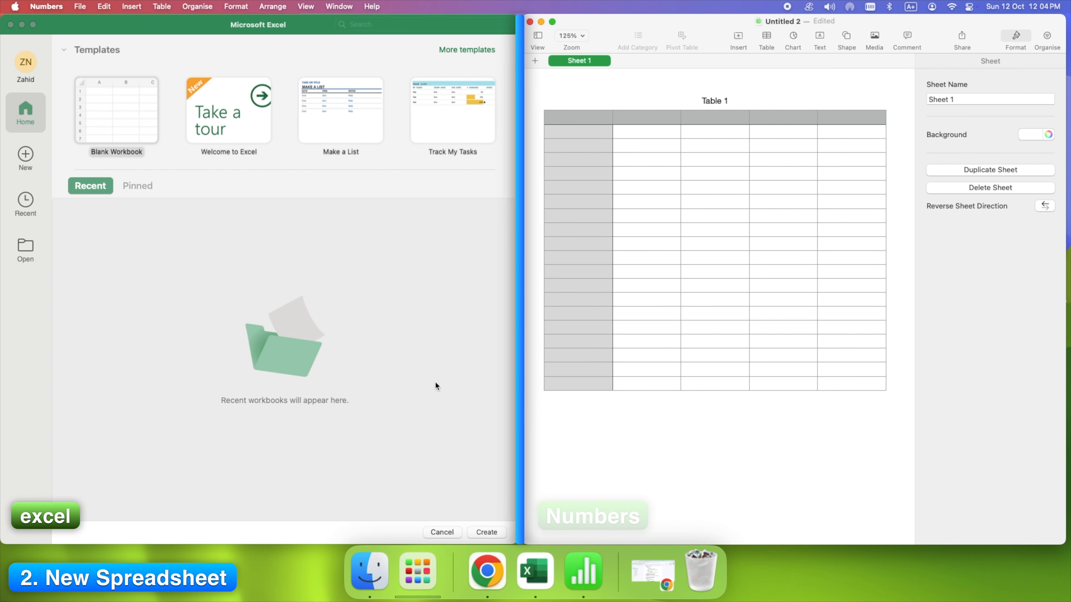
- Start a Blank Workbook in Excel, opening Book1 on an empty Sheet1
click(302, 356)
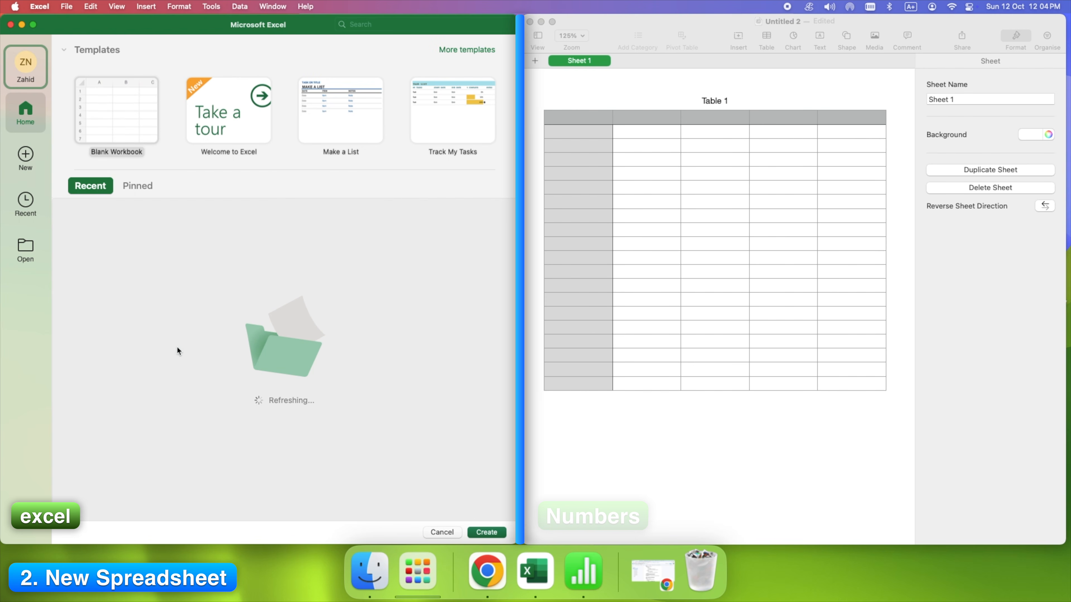
click(25, 171)
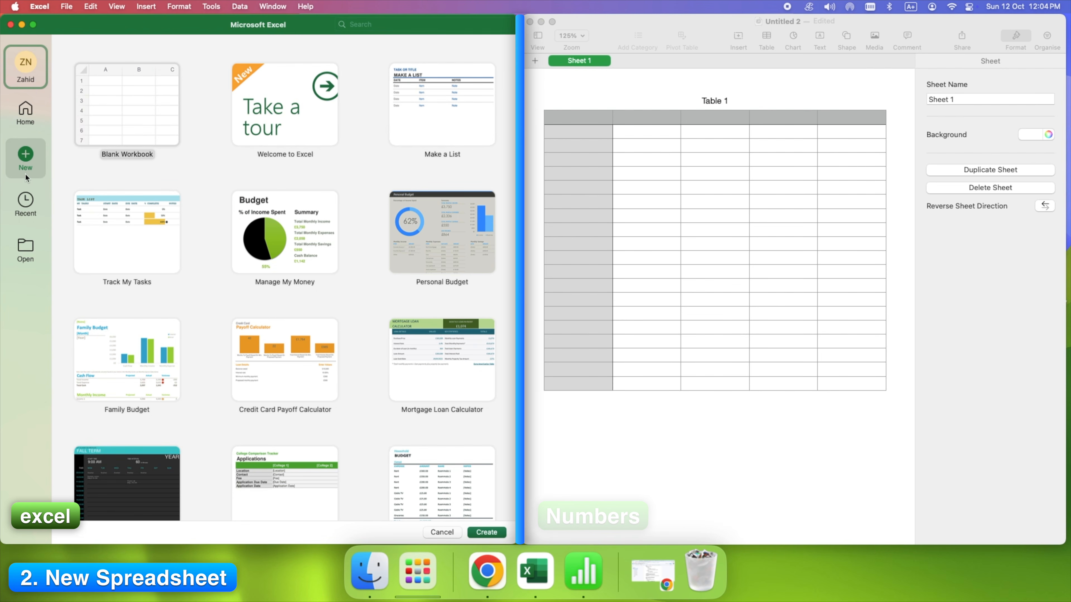
click(120, 131)
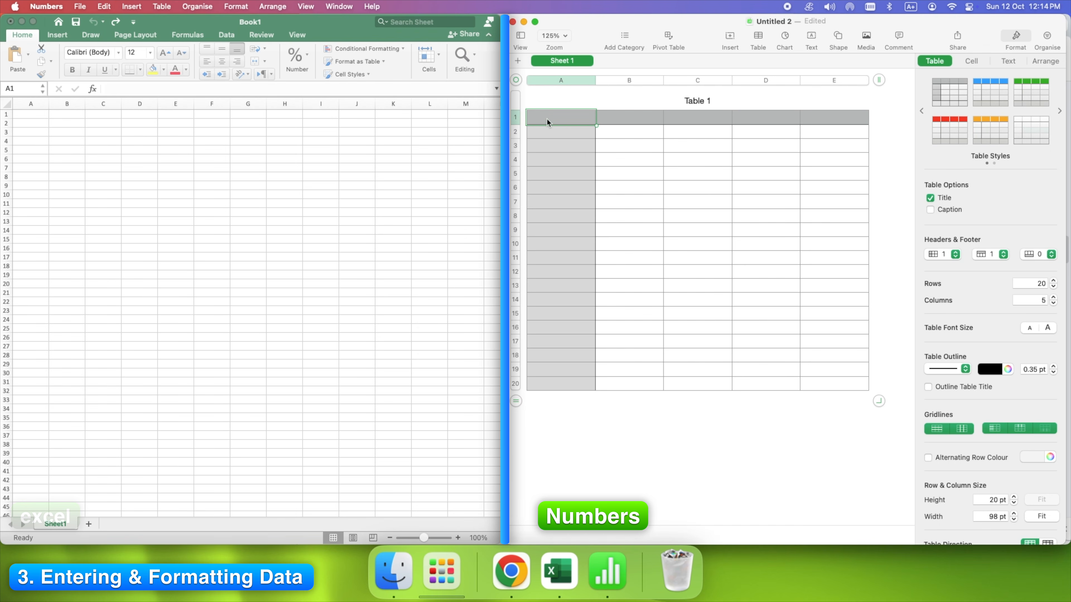
- Paste the Category and January–March expense figures into Table 1 and set them in Roboto
key(super+v)
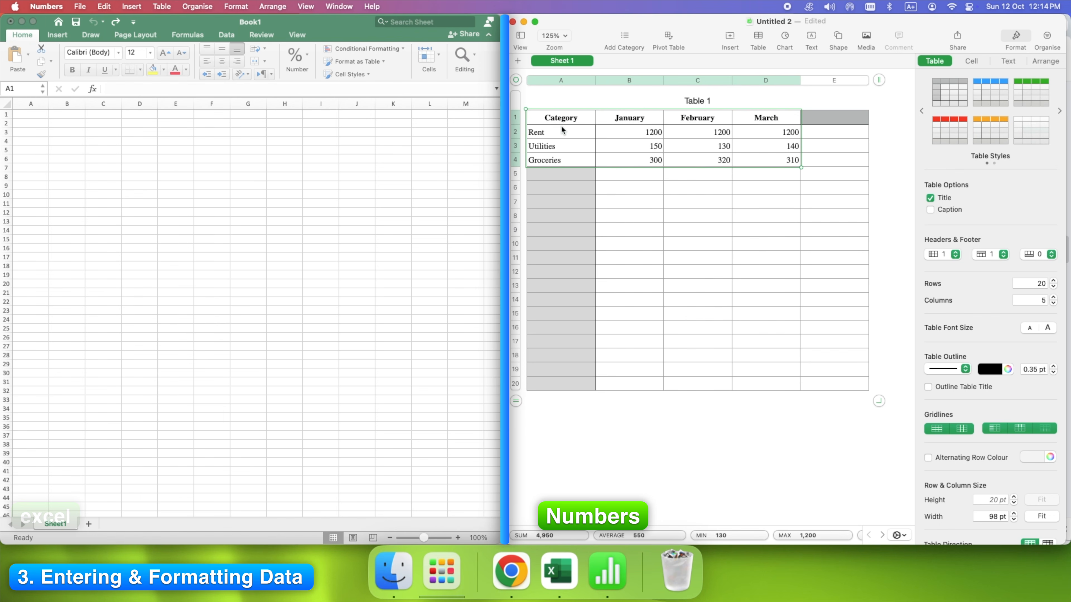
click(565, 118)
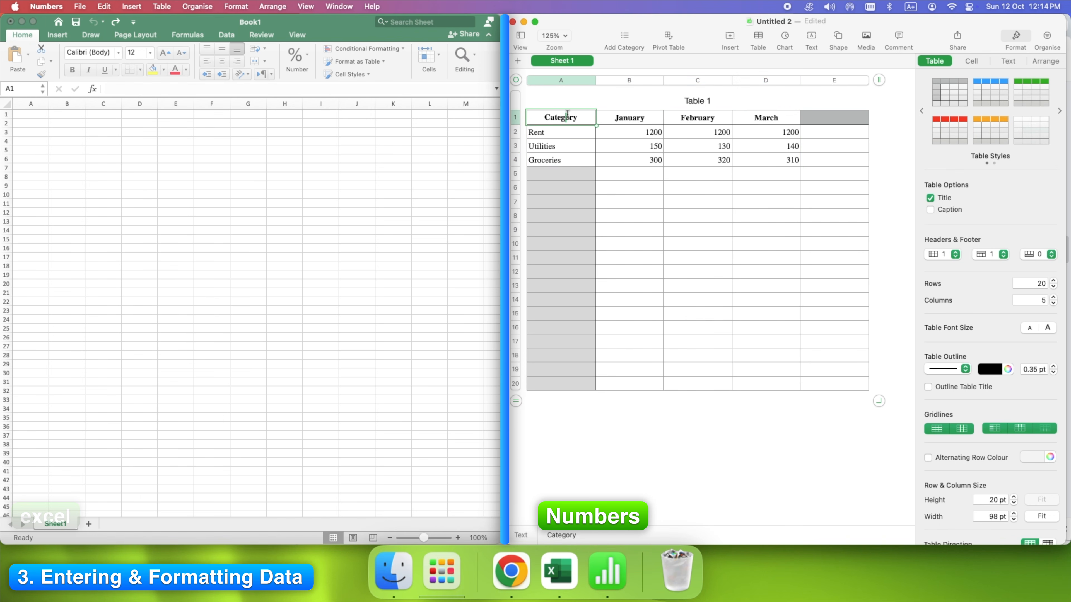
drag(596, 125, 785, 159)
click(971, 61)
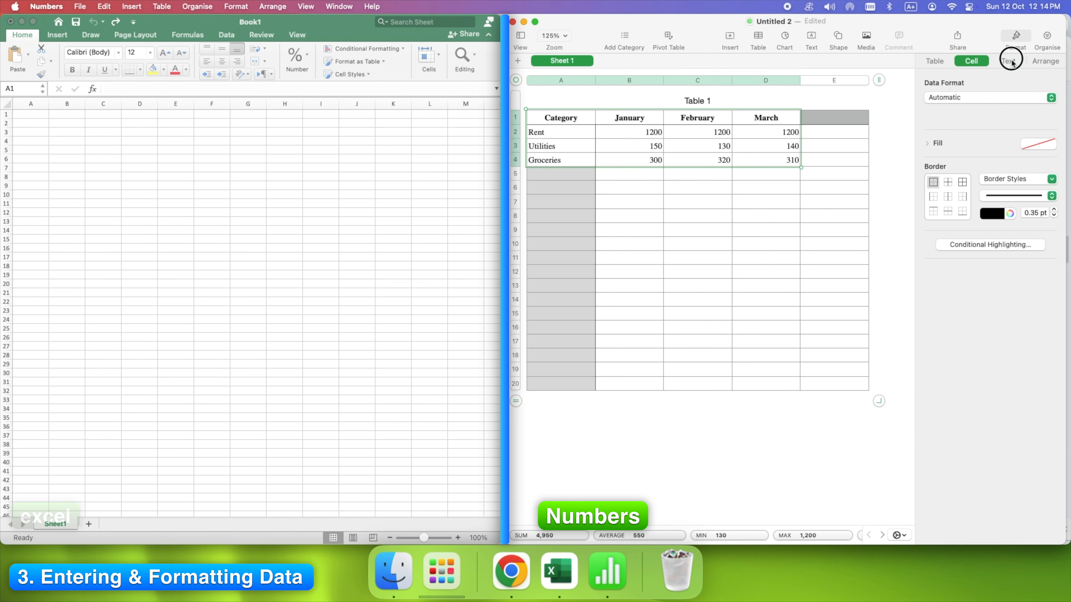
click(1011, 61)
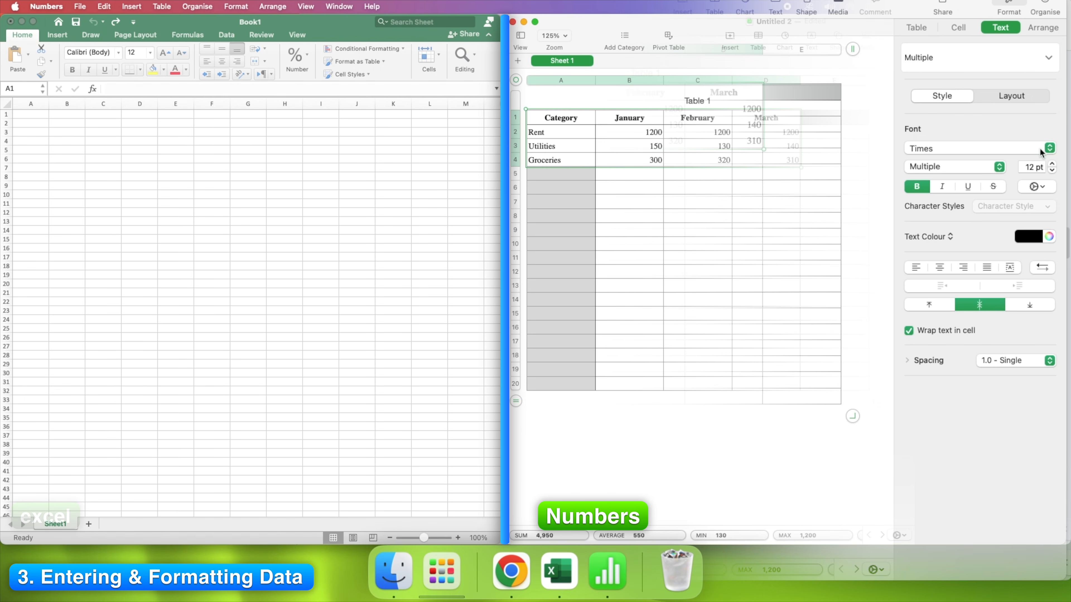
click(977, 148)
click(963, 254)
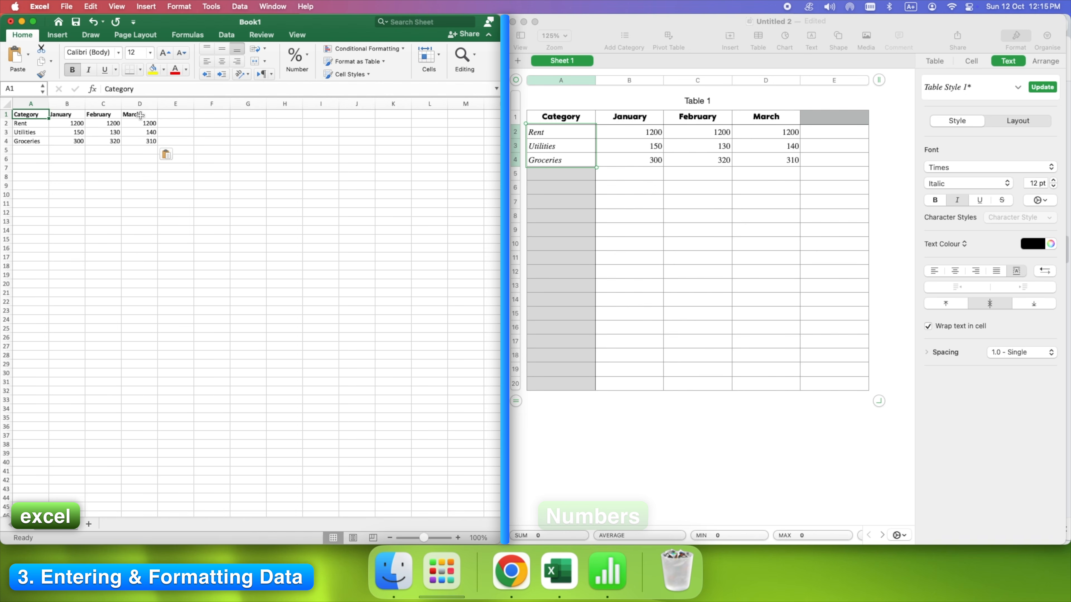
- Select Excel's A1:D1 header row and check the font list, leaving the font unchanged
shift+click(140, 115)
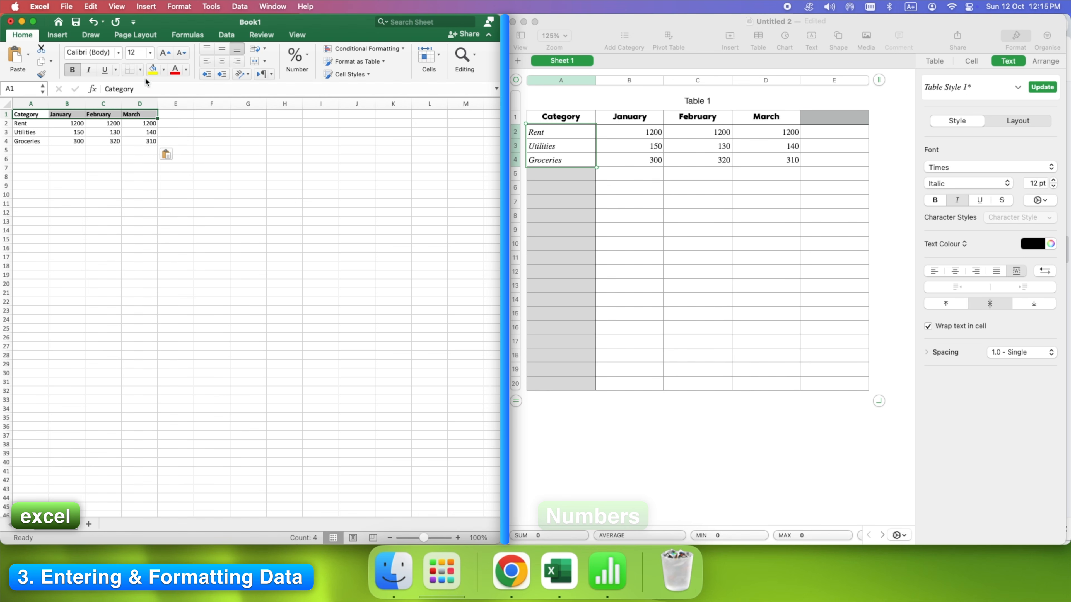
click(105, 54)
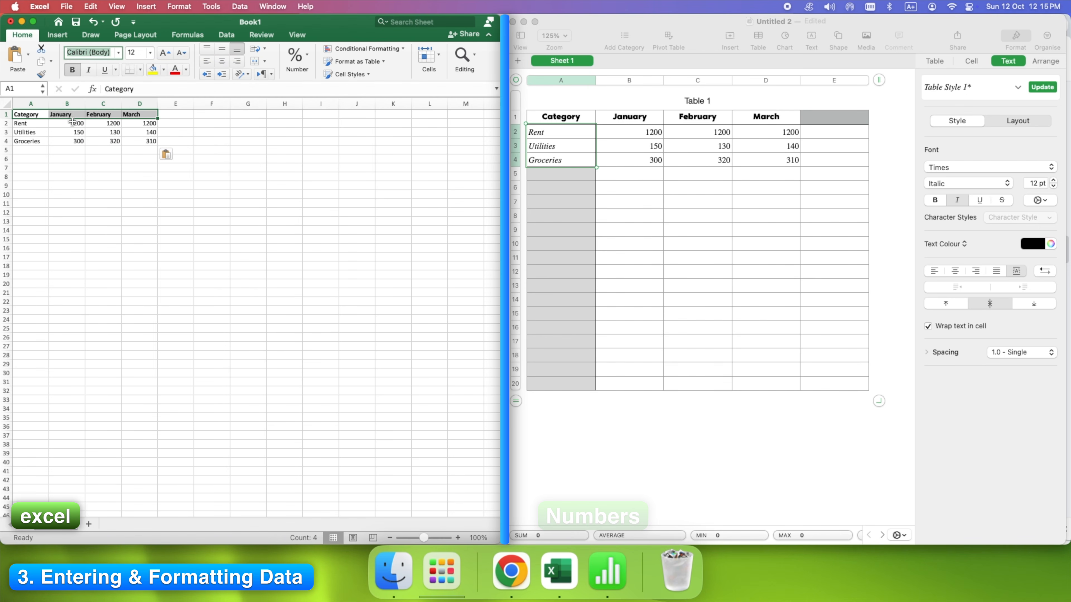
click(118, 53)
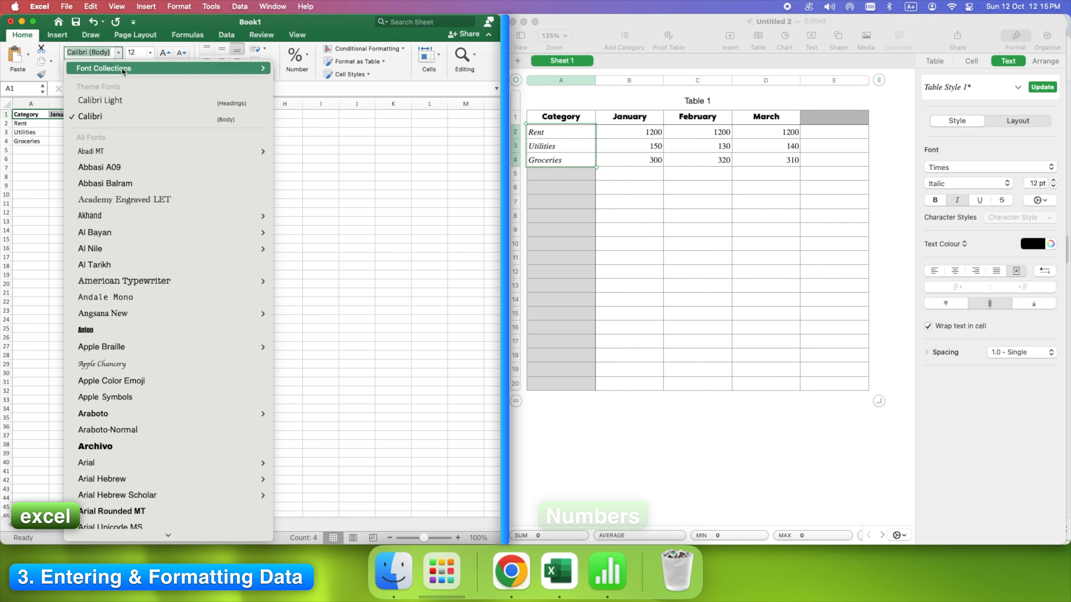
key(Escape)
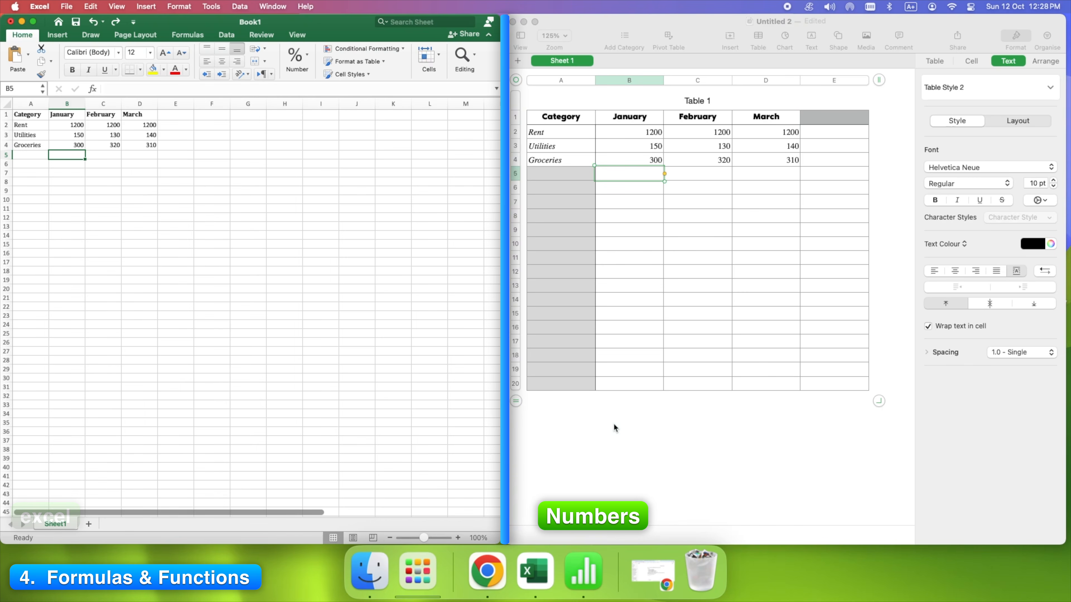
click(630, 424)
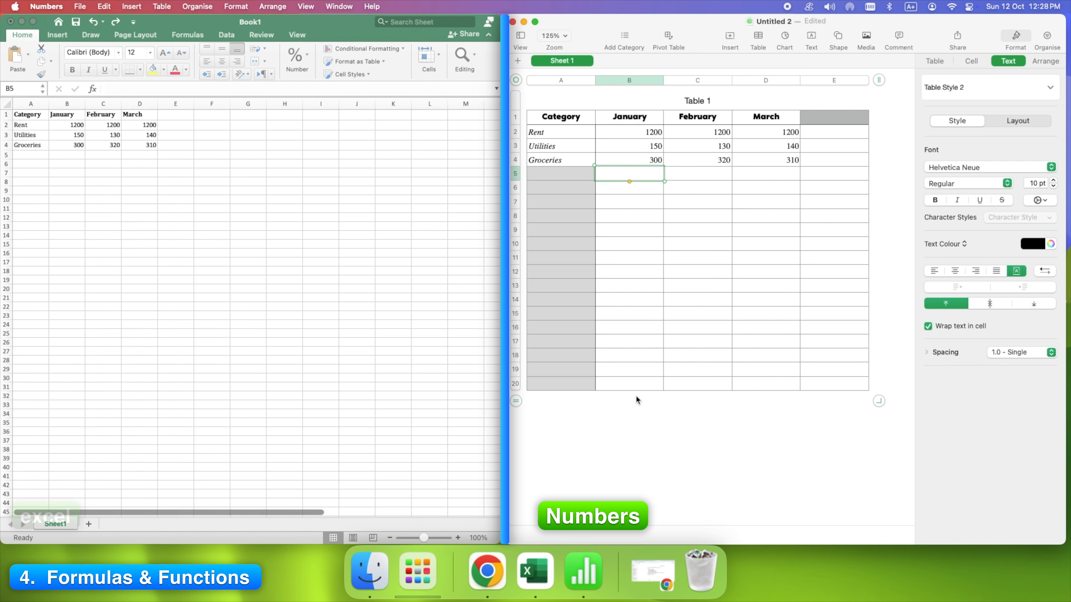
- Enter =SUM(B2:B4), =SUM(C2:C4) and =SUM(D2:D4) in B5, C5 and D5, each totalling 1650
click(629, 173)
text(=b)
key(BackSpace)
text(s)
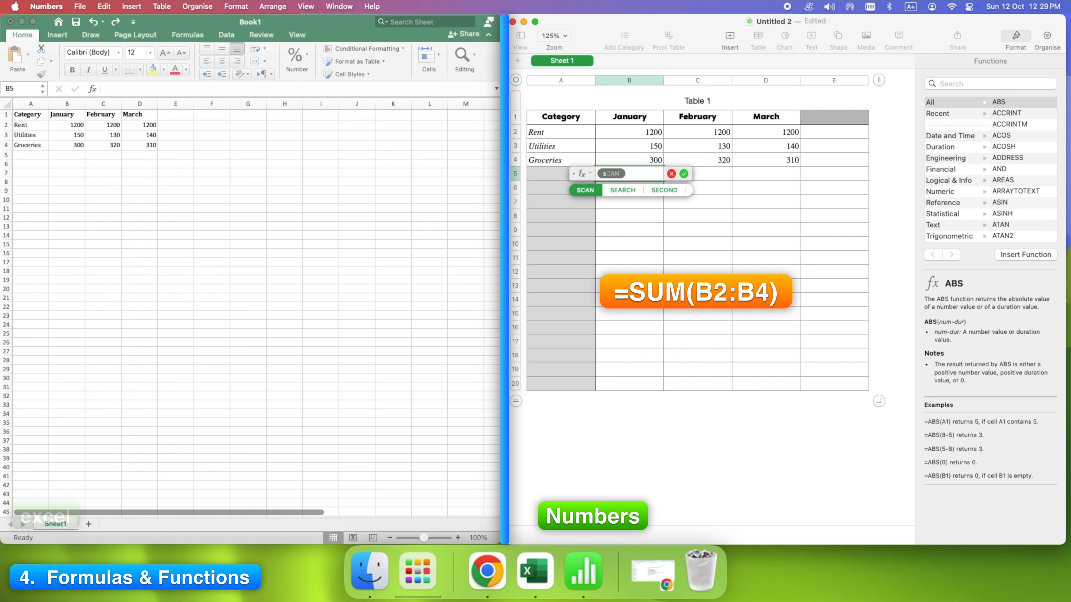
text(um(b2:b4)
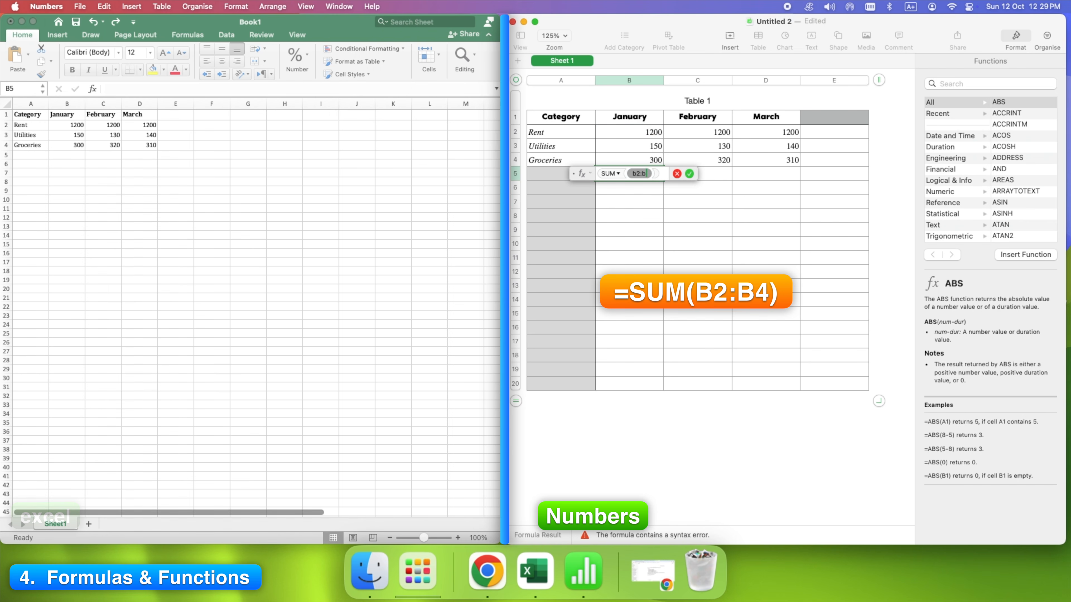
key(Return)
click(692, 174)
text(=)
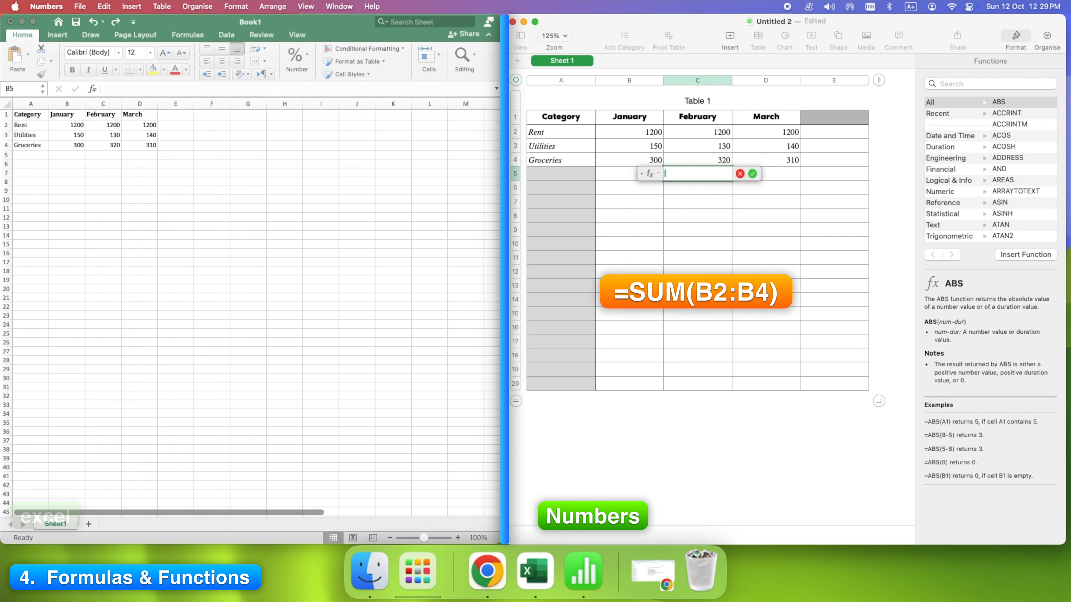
text(sum(c2:)
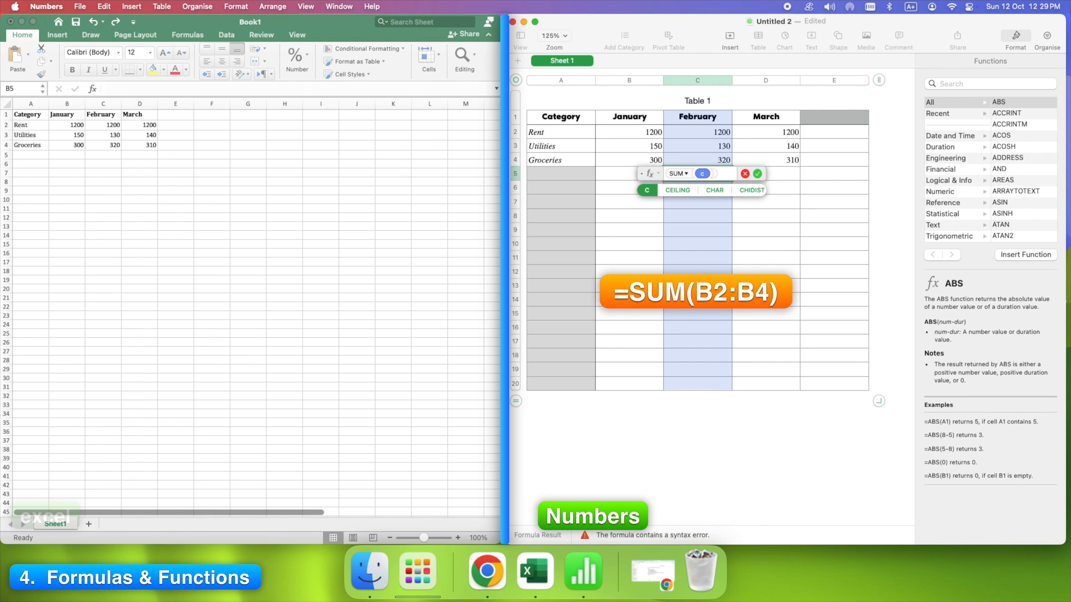
text(4)
key(Return)
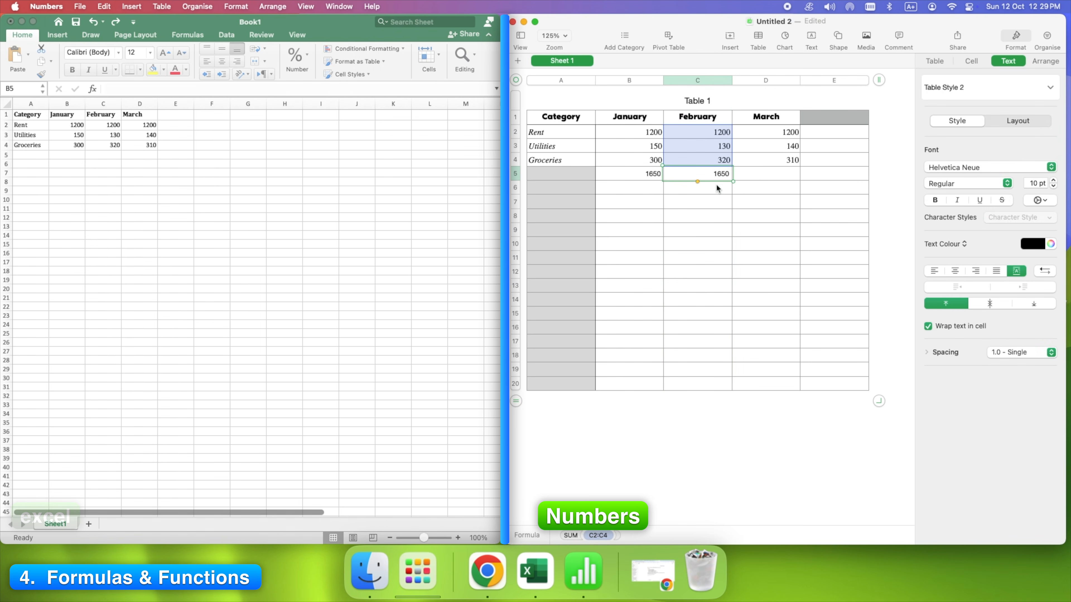
click(769, 173)
text(=)
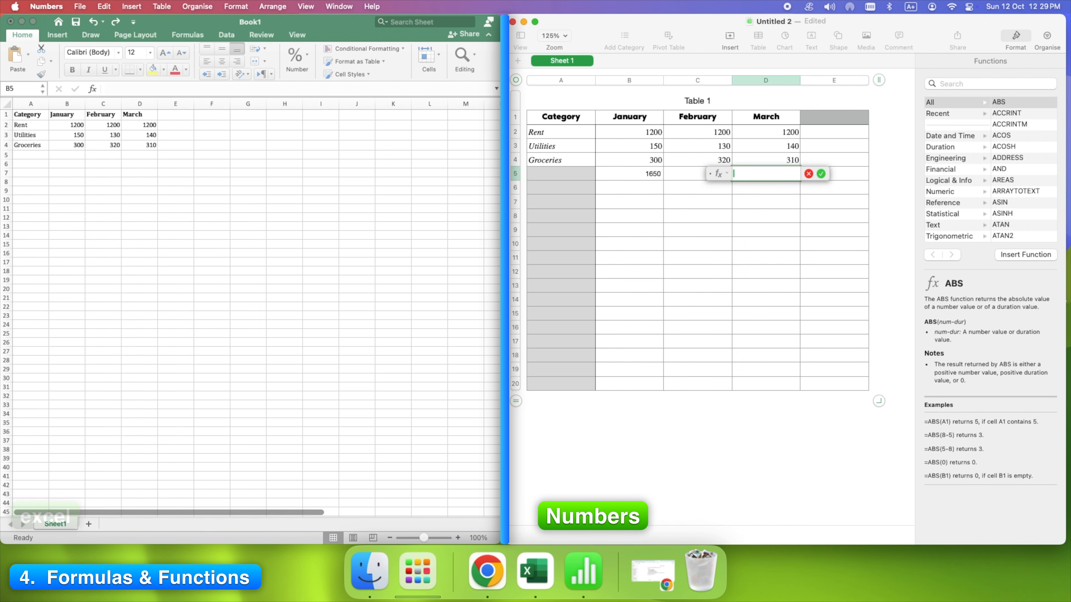
text(sum(d2:)
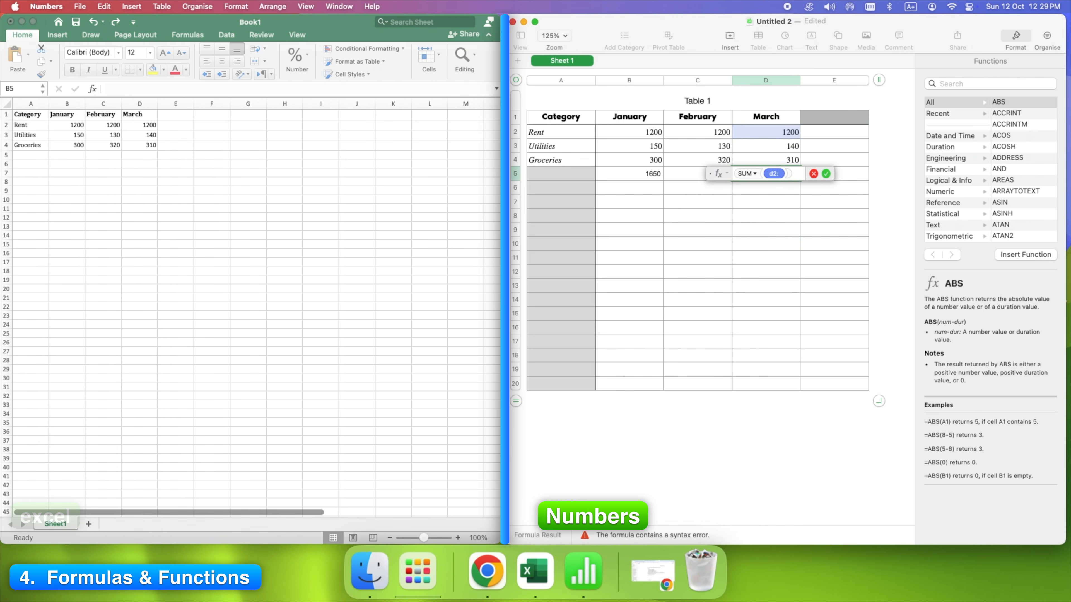
text(d4)
click(826, 174)
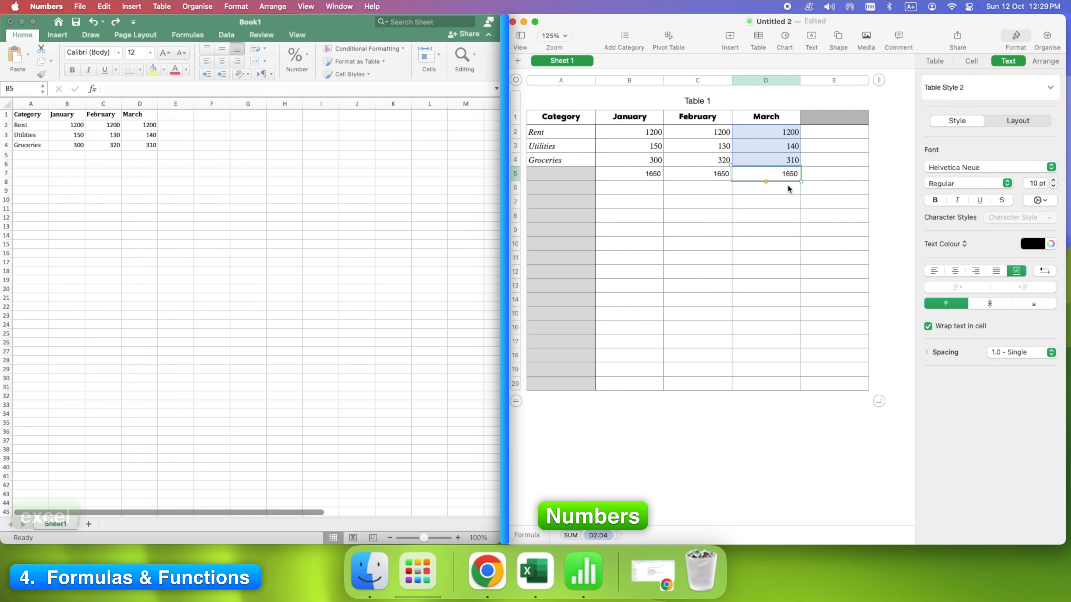
click(57, 158)
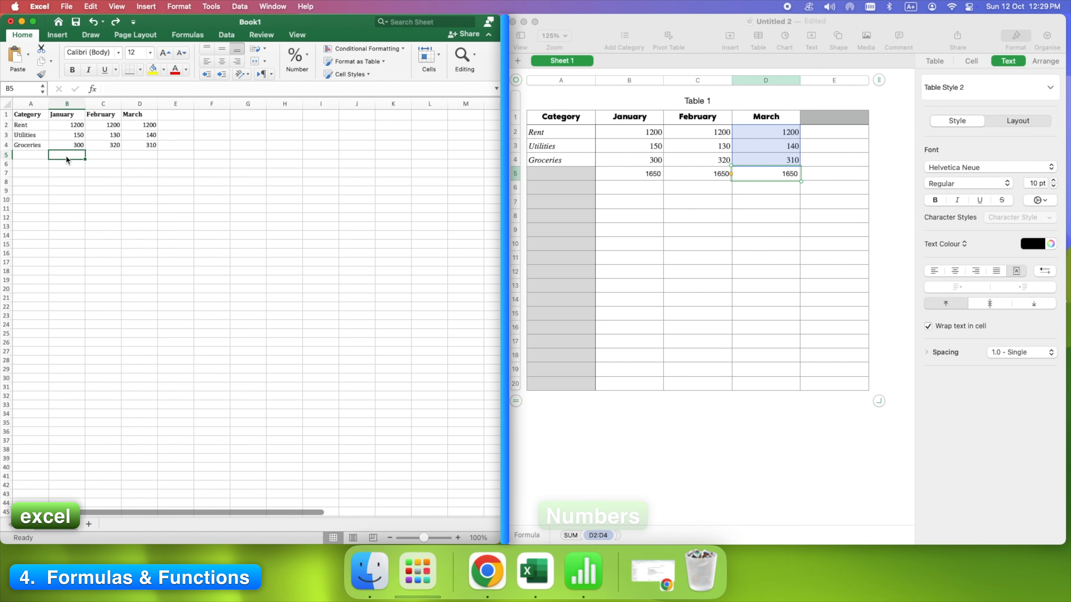
- AutoSum B5, C5 and D5 in Excel to 1650 each and label A5 Total
click(189, 35)
click(59, 49)
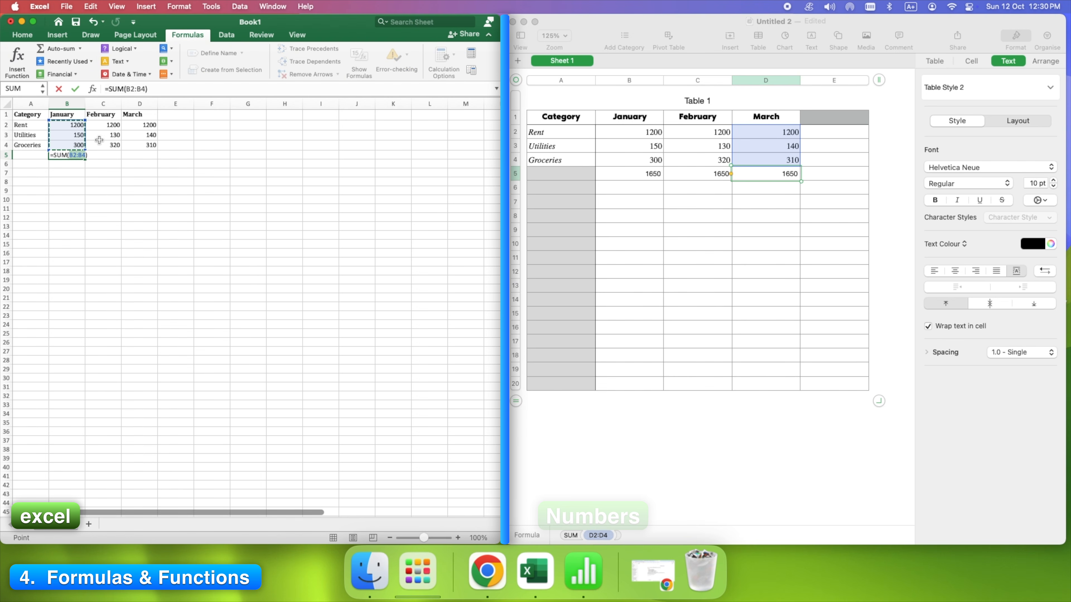
click(70, 157)
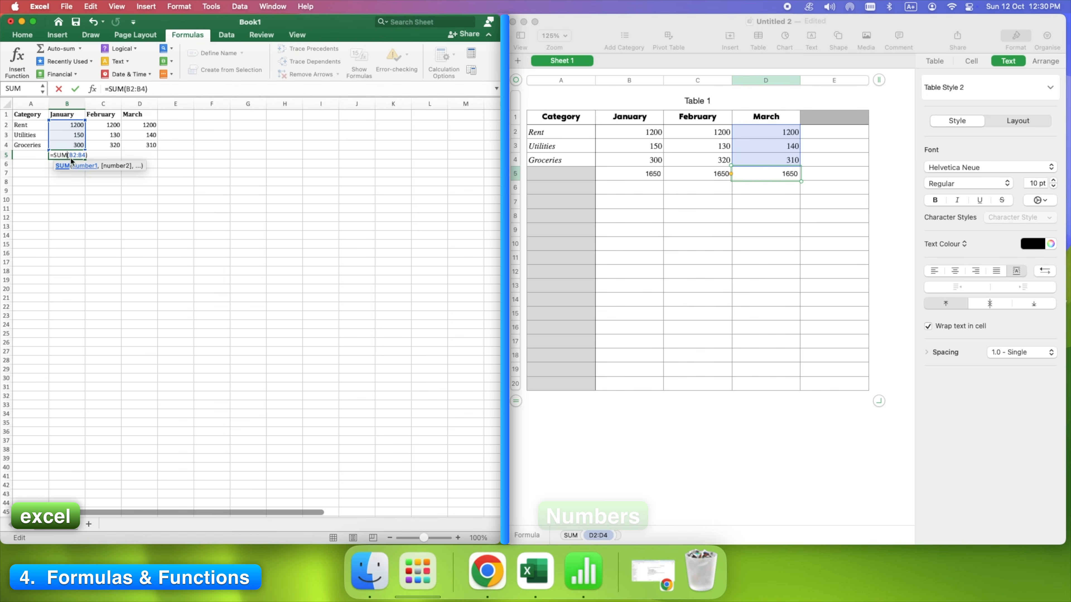
click(101, 155)
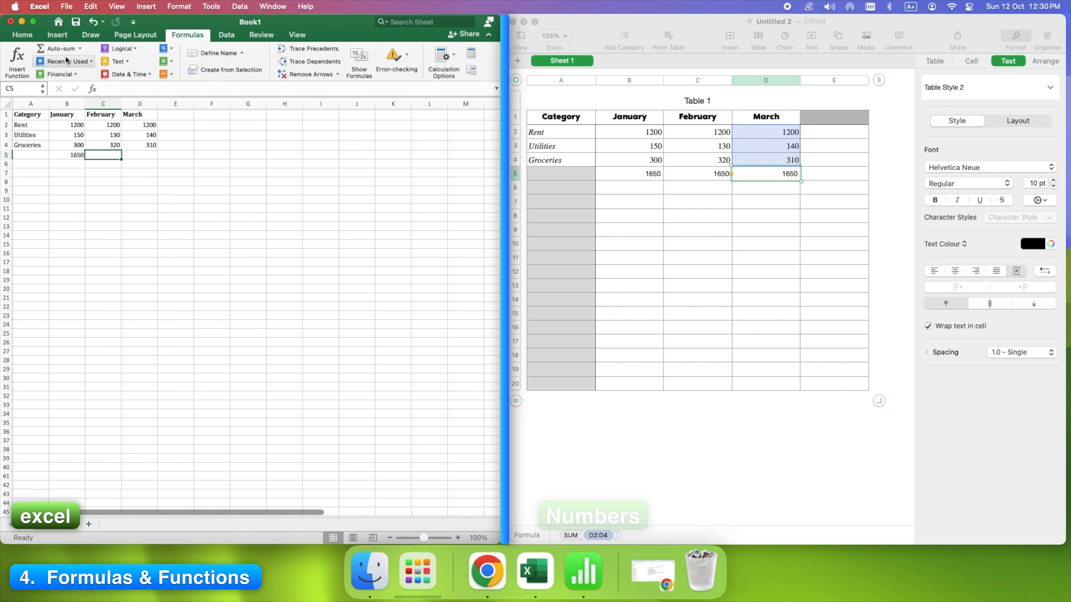
click(59, 49)
key(Return)
click(145, 156)
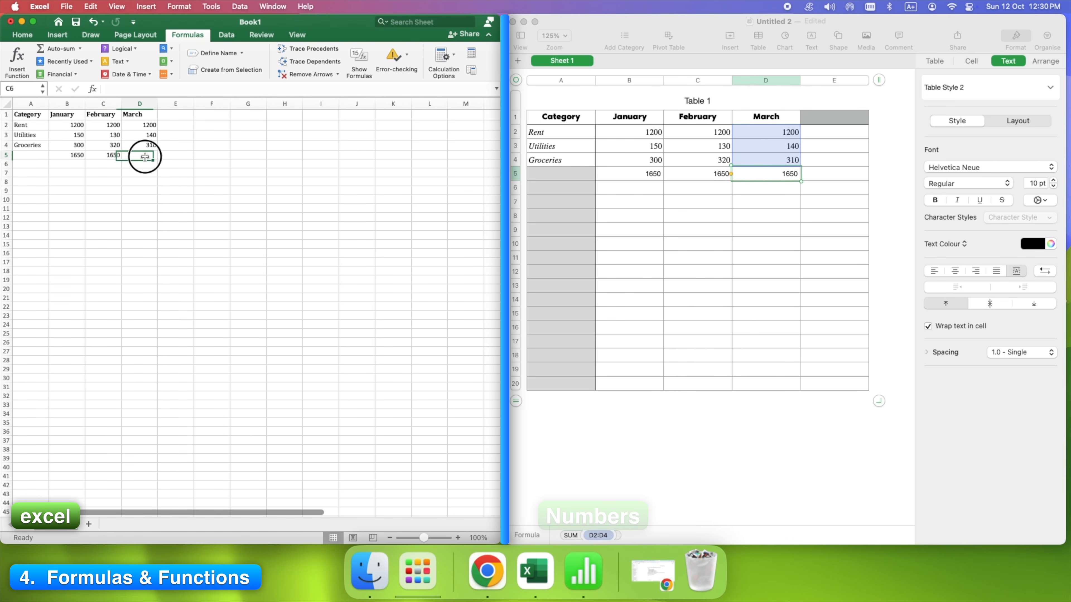
click(59, 49)
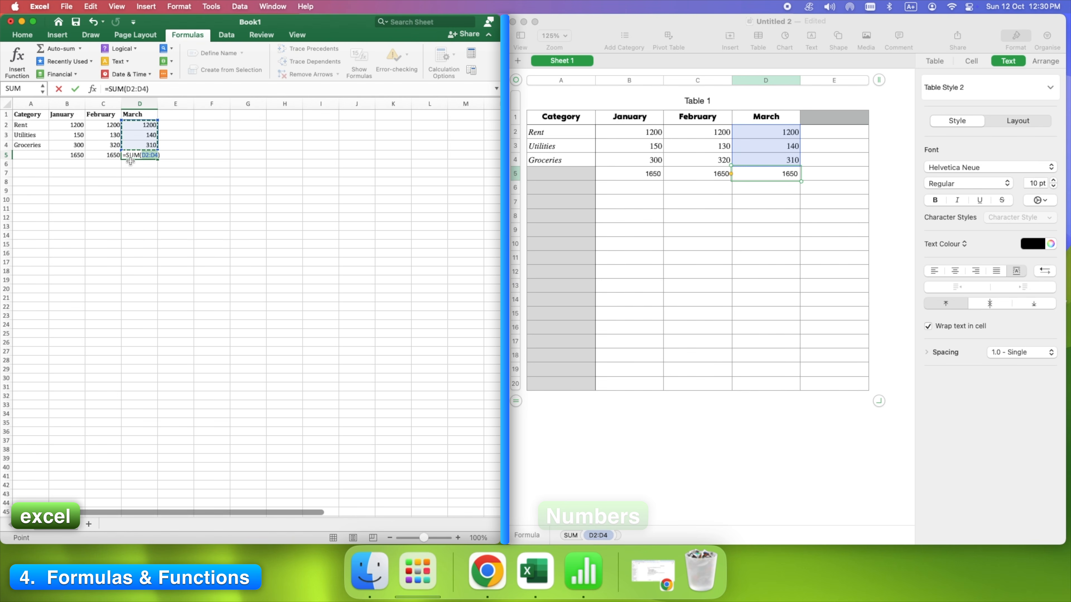
key(Return)
click(164, 157)
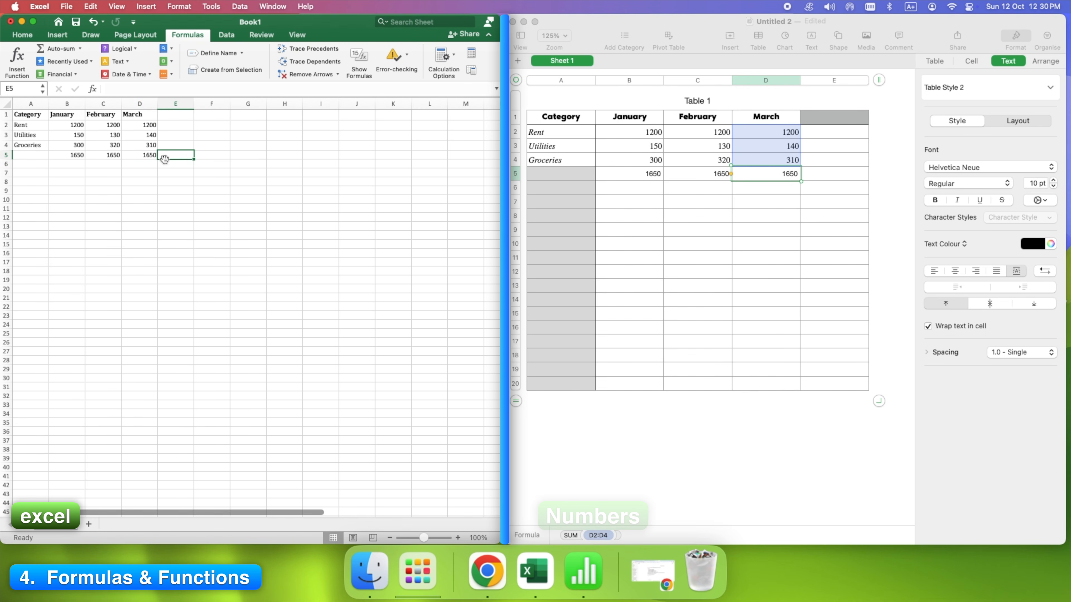
click(140, 165)
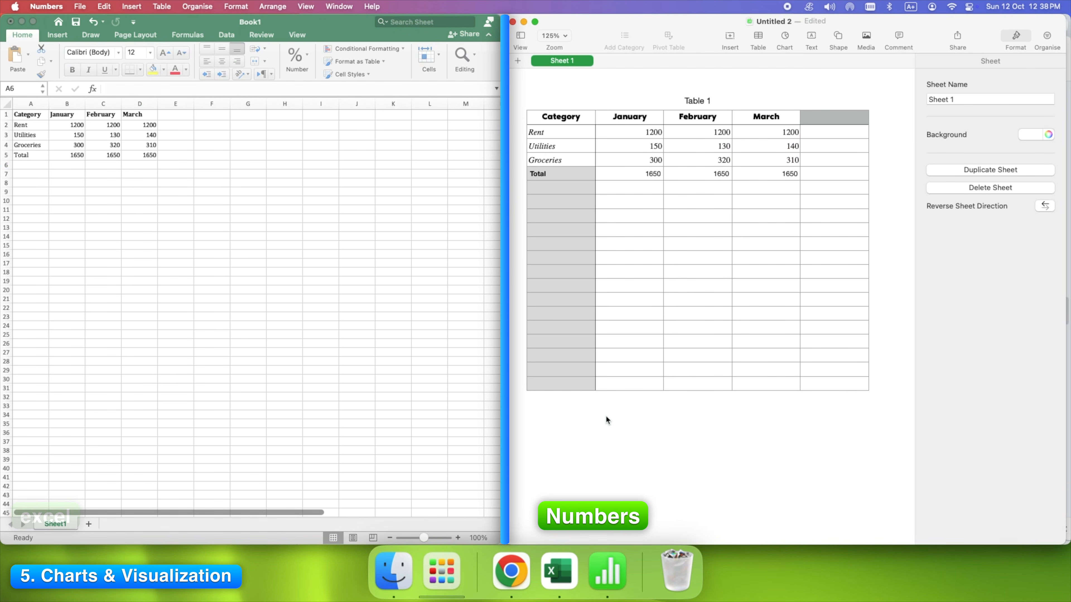
- Insert a 2D stacked column chart below Table 1 and select it
click(786, 36)
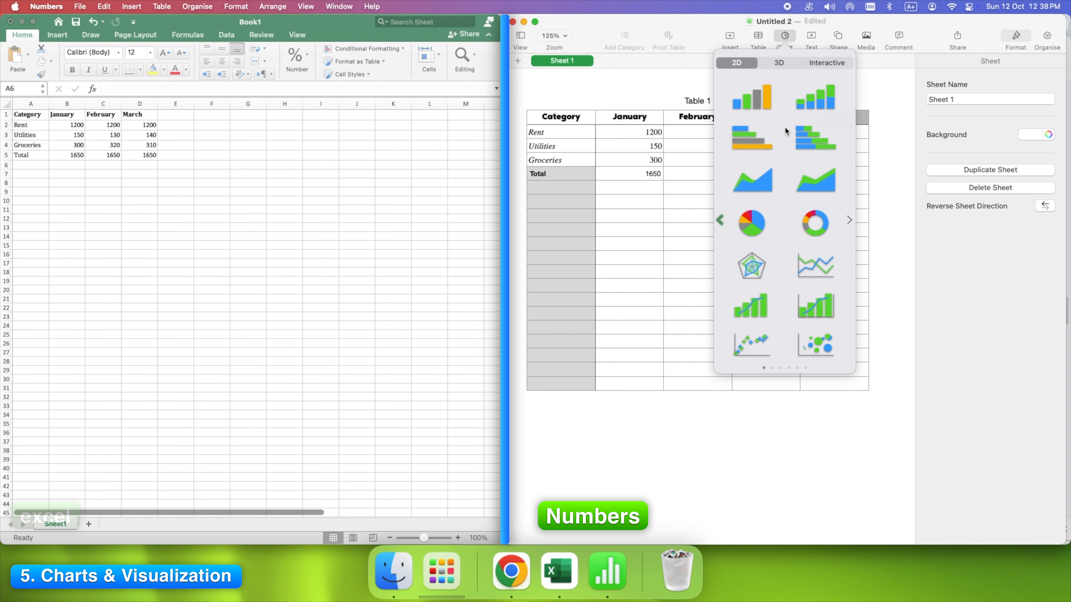
click(829, 102)
click(815, 104)
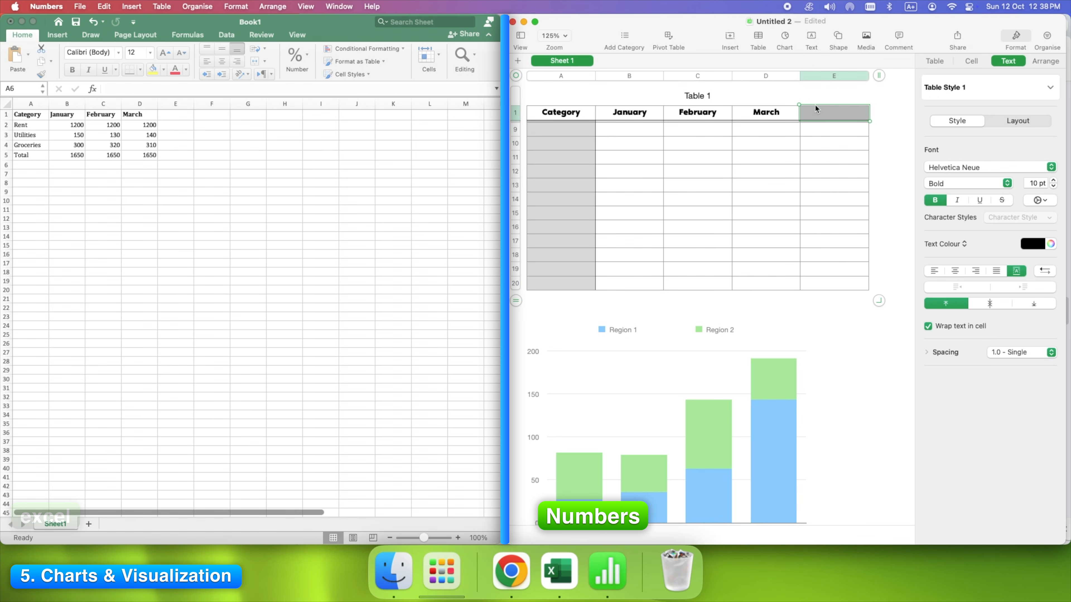
scroll(719, 330, down, 4)
click(722, 368)
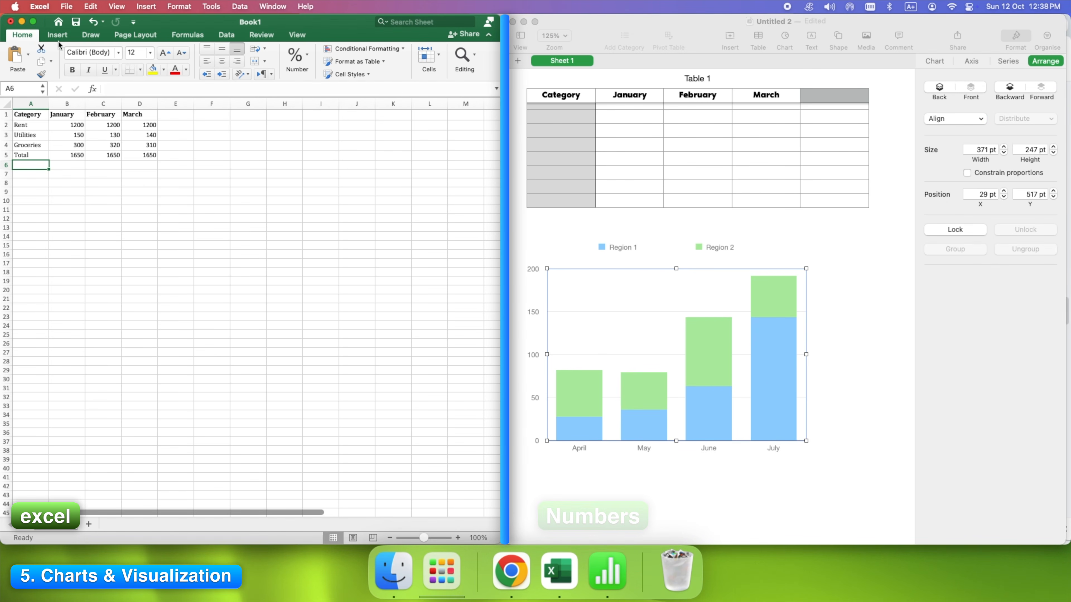
- Insert a Clustered Column chart of the expense data from Recommended Charts
click(56, 35)
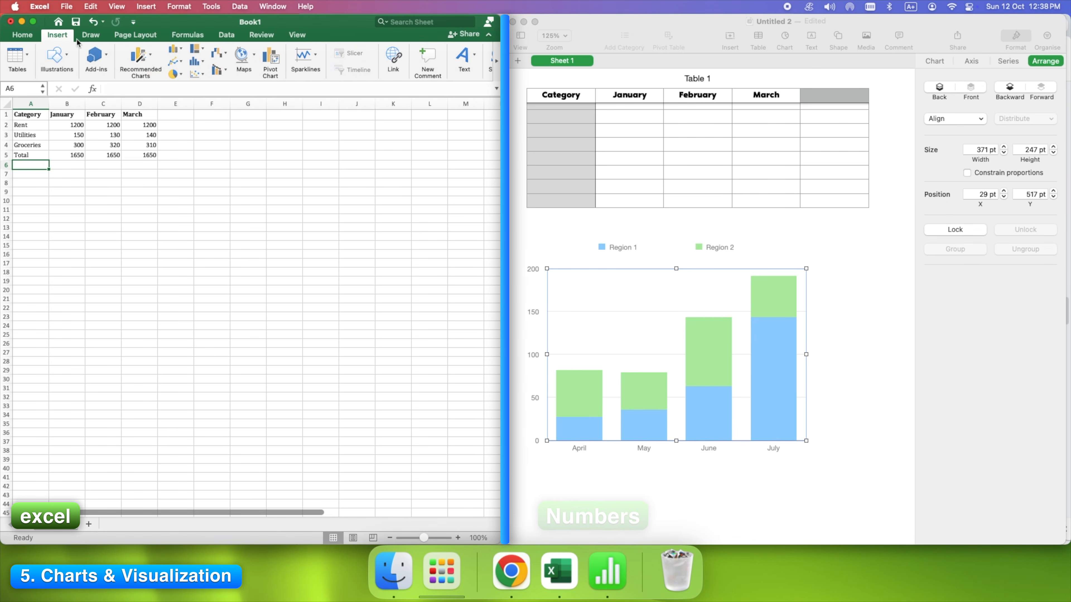
click(150, 59)
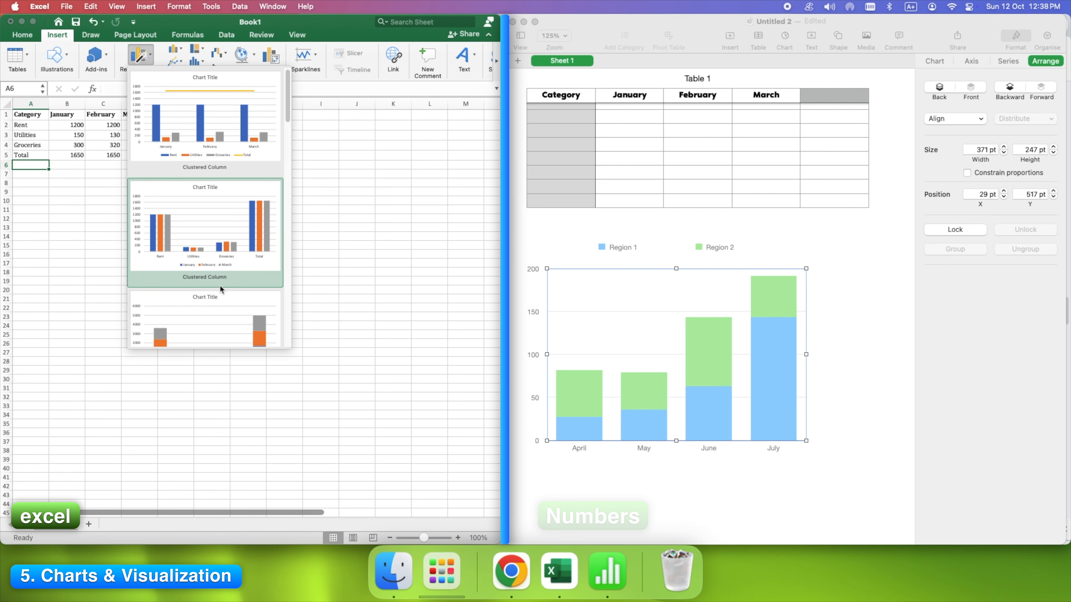
click(220, 231)
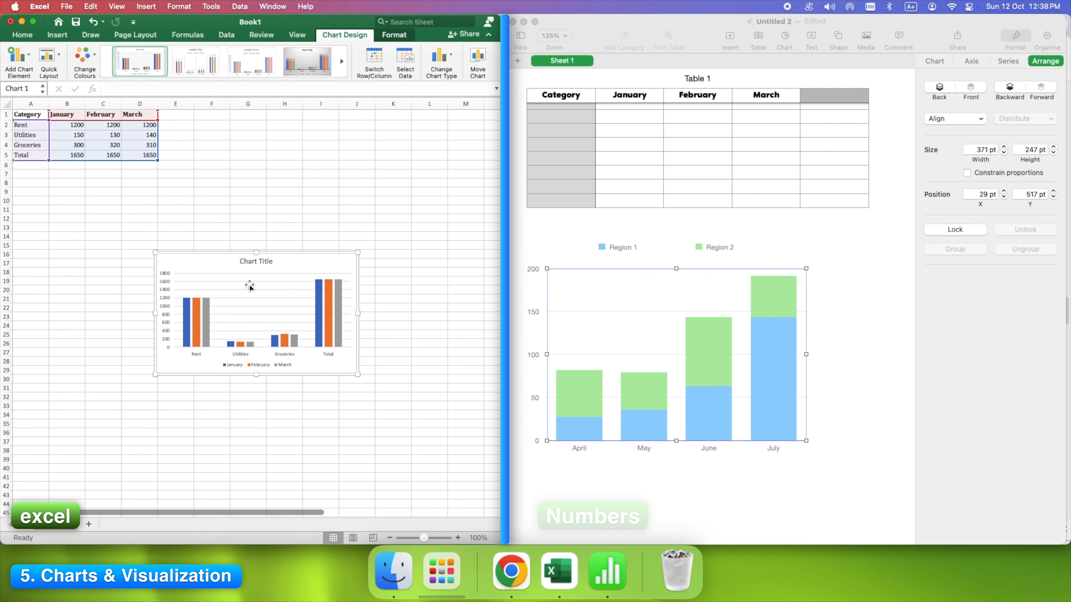
- Resize the chart beneath the table, from the sheet's left edge to about column H
drag(156, 252, 44, 216)
drag(358, 295, 449, 296)
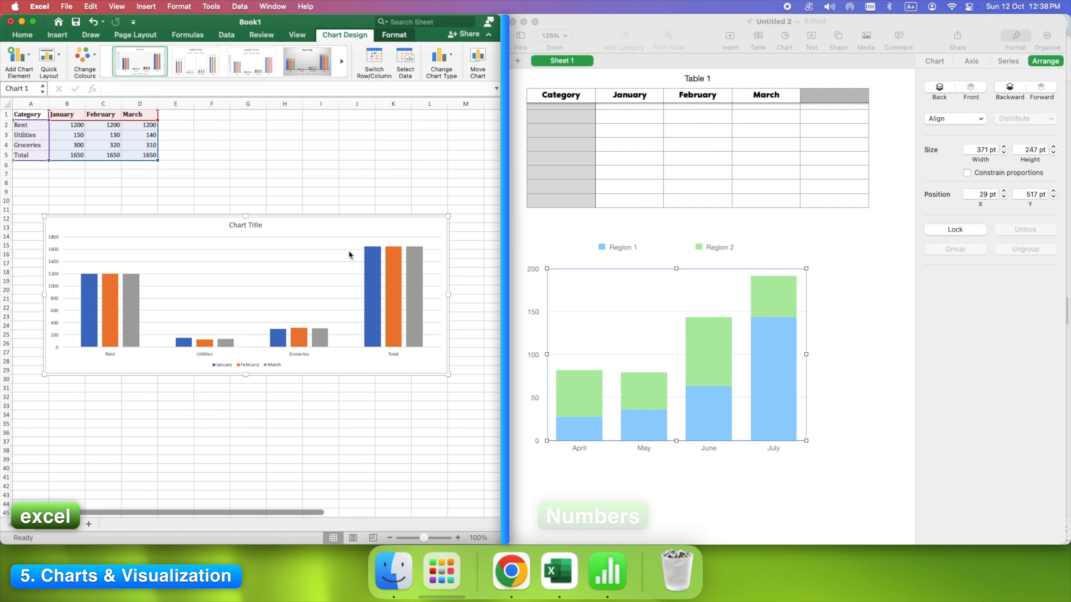
drag(243, 216, 246, 190)
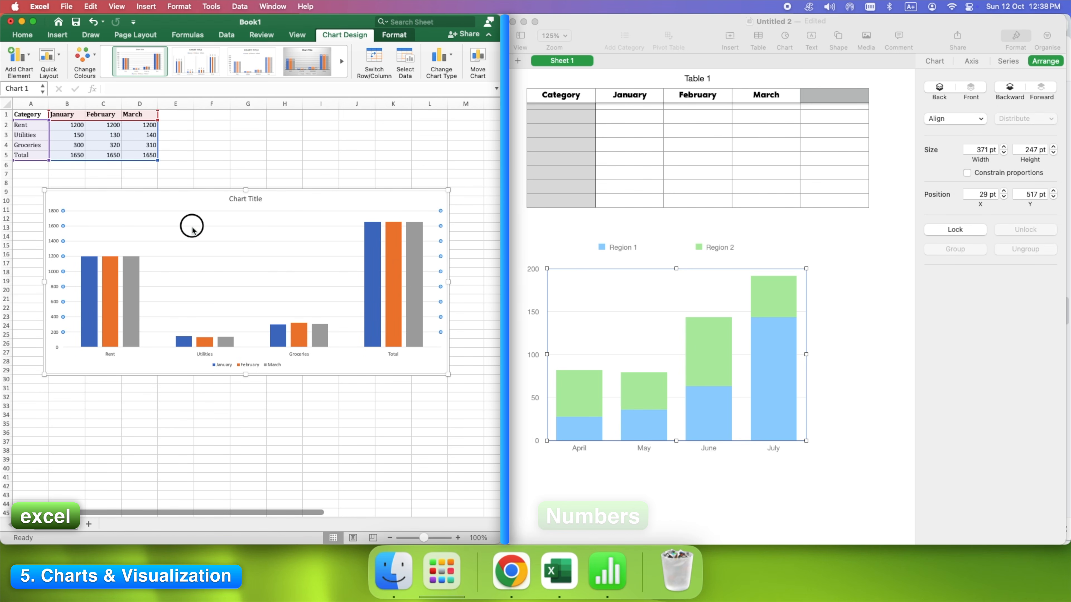
drag(45, 285, 13, 285)
drag(448, 282, 309, 282)
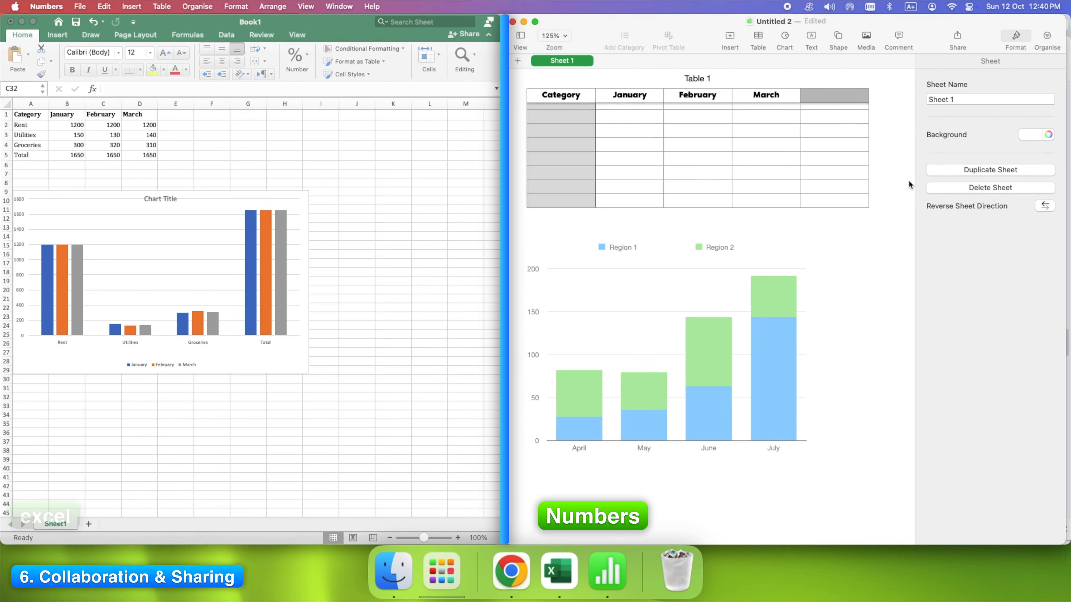
- Set Numbers sharing to Anyone with the link, with View only permission
click(956, 36)
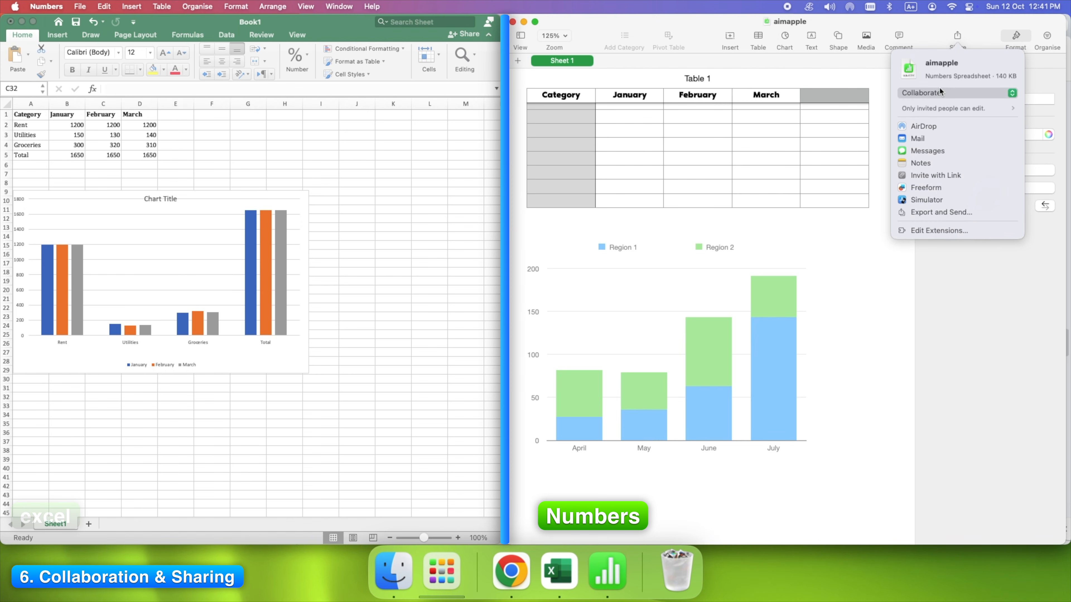
click(939, 109)
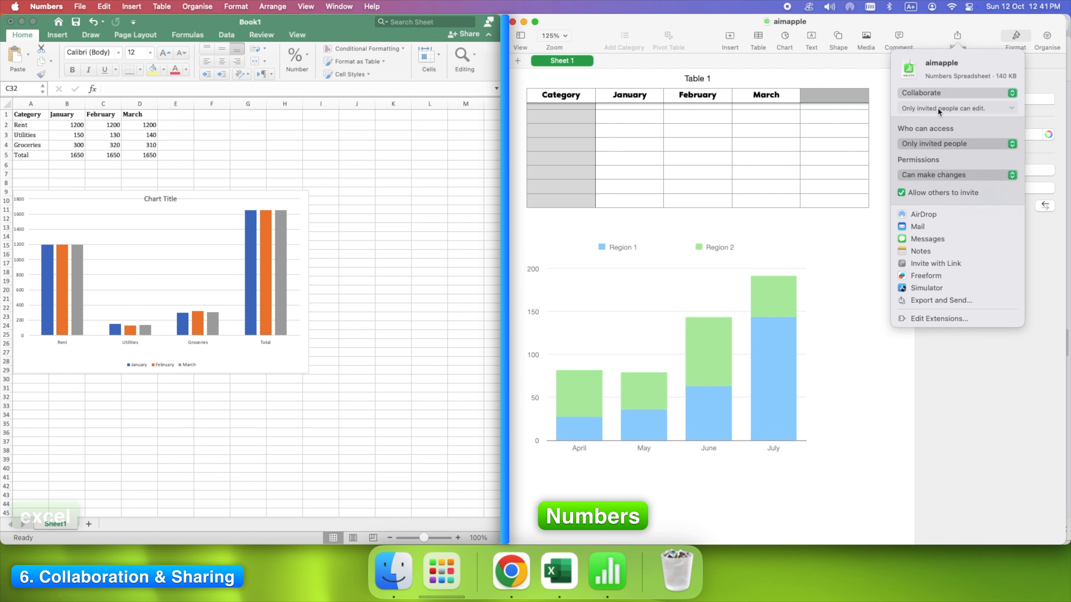
click(942, 145)
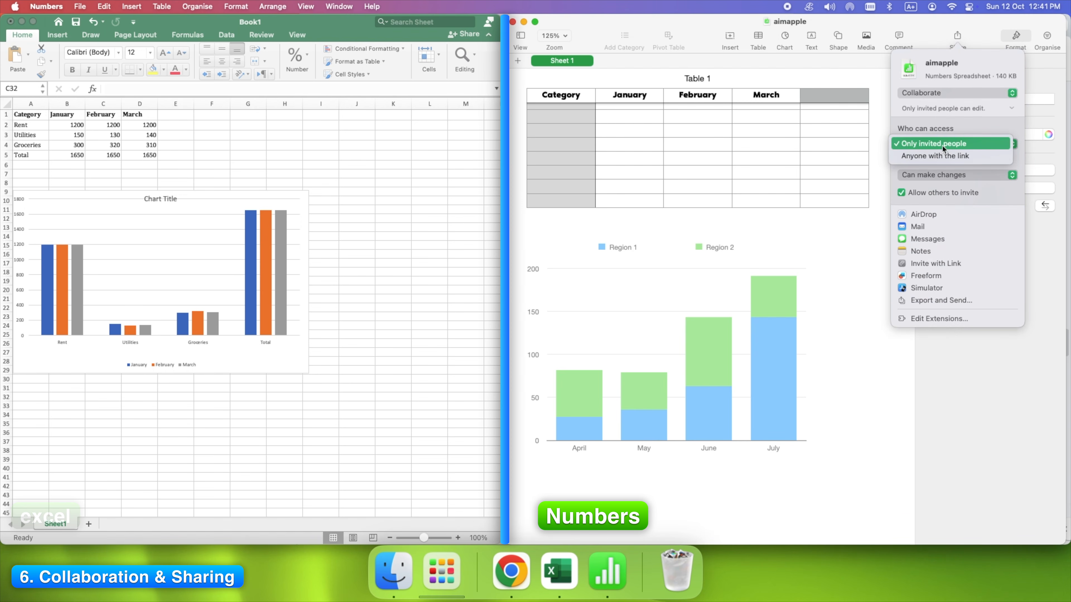
click(936, 160)
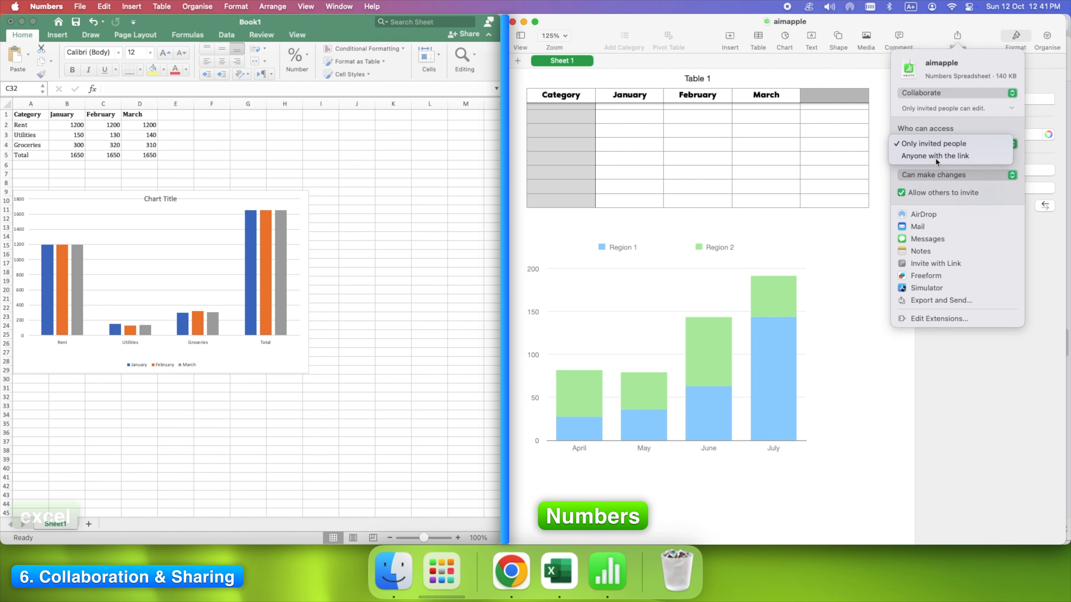
click(937, 175)
click(927, 188)
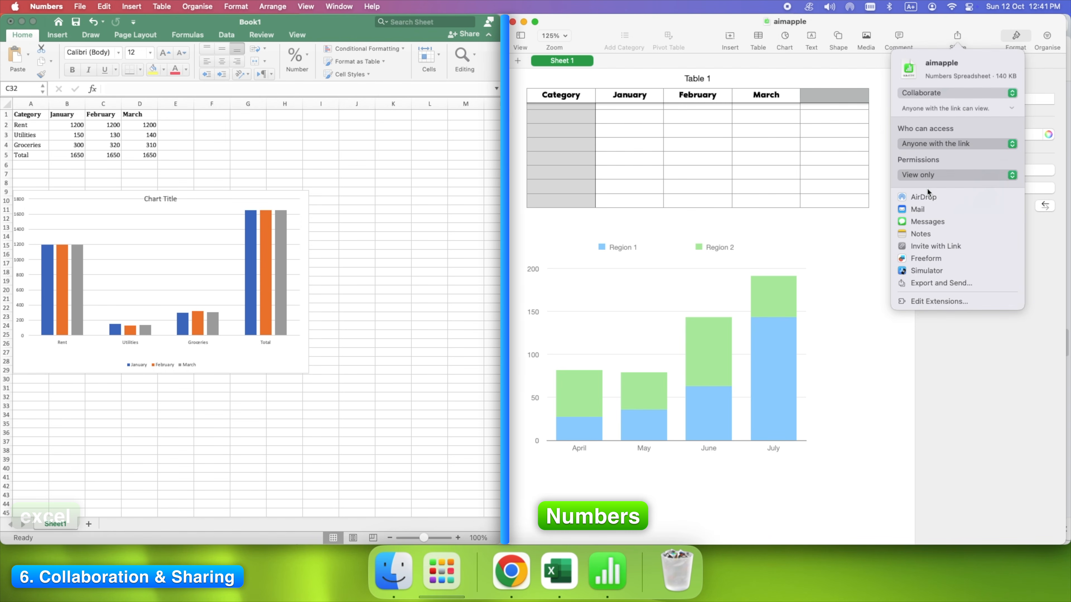
click(1012, 106)
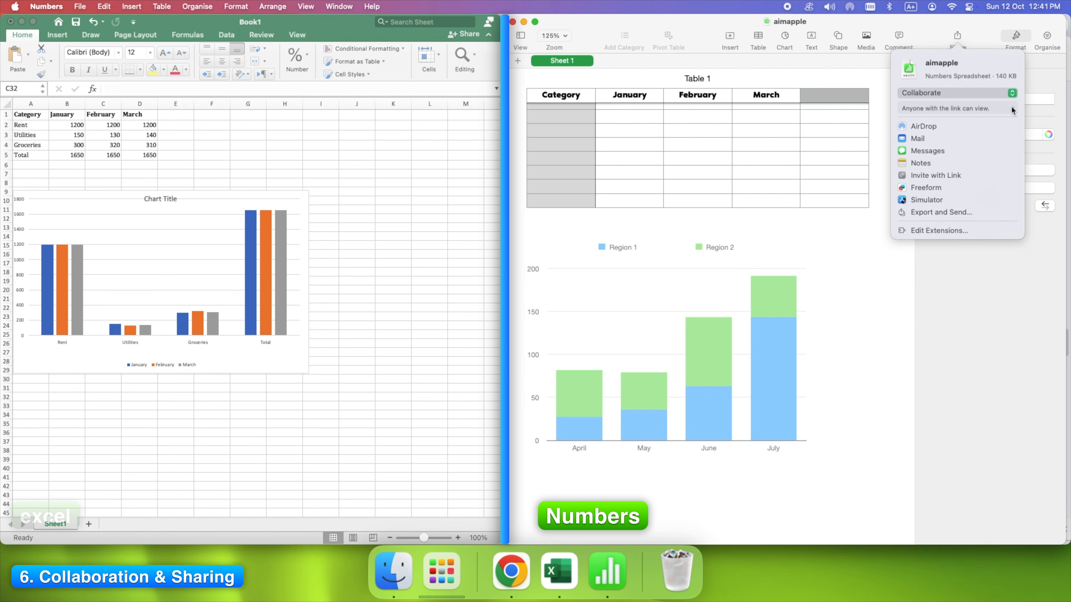
key(Escape)
- Invite the collaborator's Gmail address to the Excel workbook with Can Edit permission
click(470, 36)
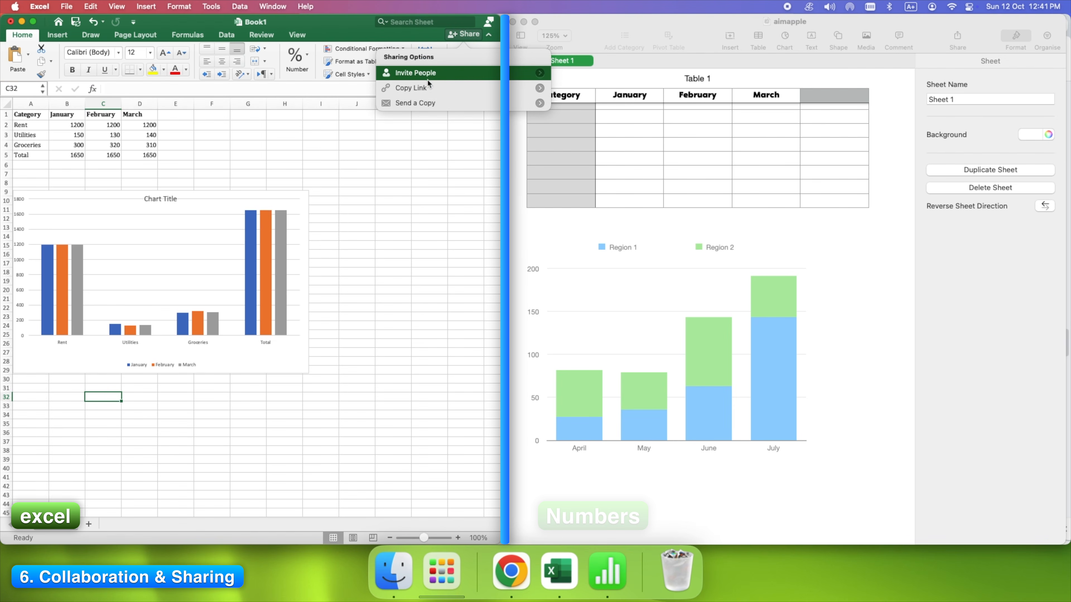
click(415, 75)
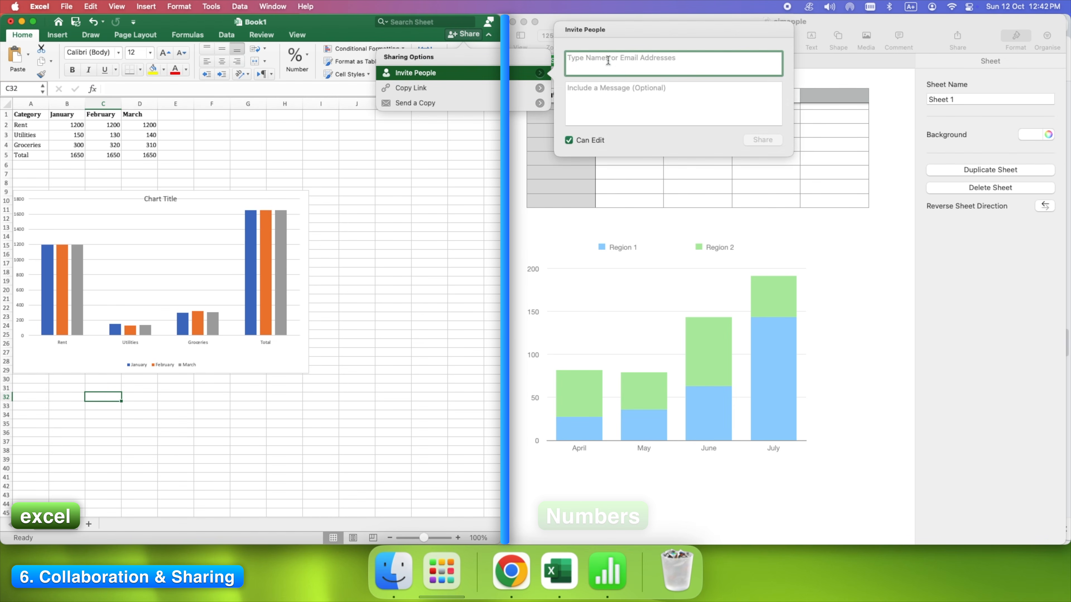
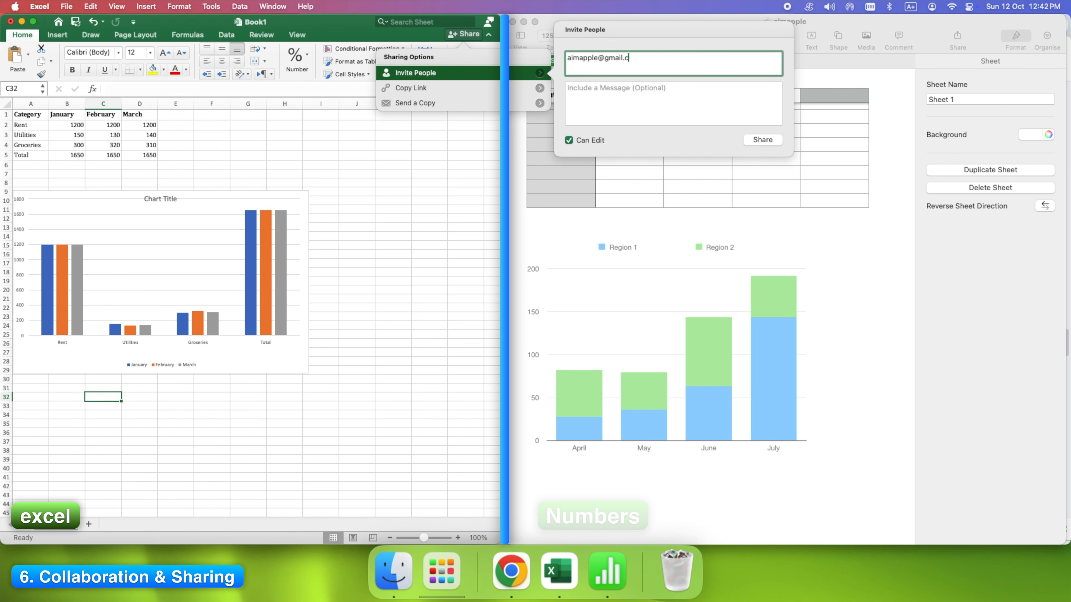
click(759, 142)
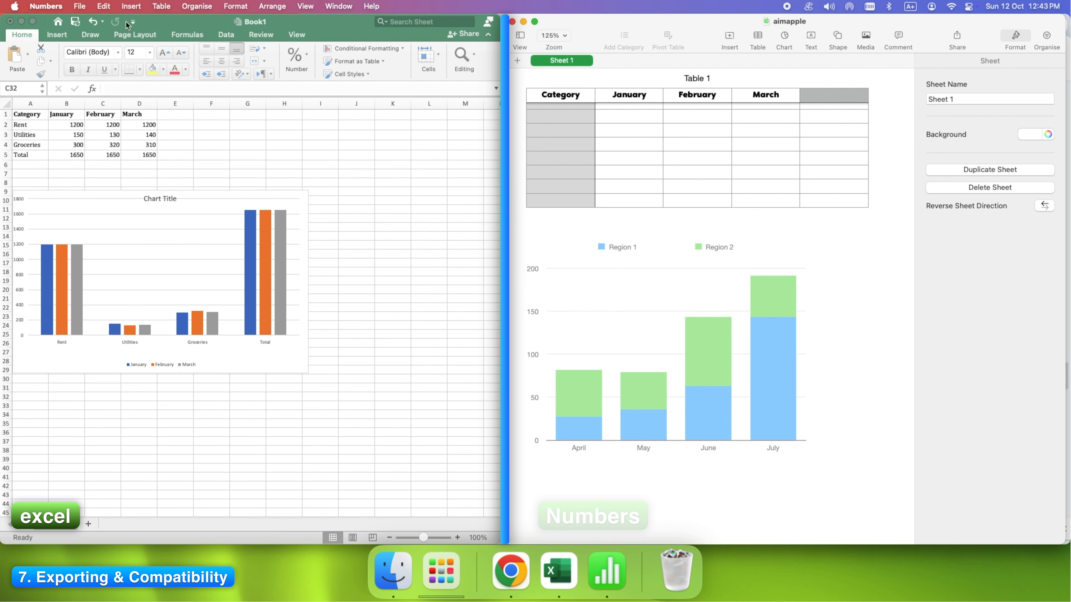
- Export the Numbers spreadsheet to CSV under its current name in Numbers — iCloud
click(79, 7)
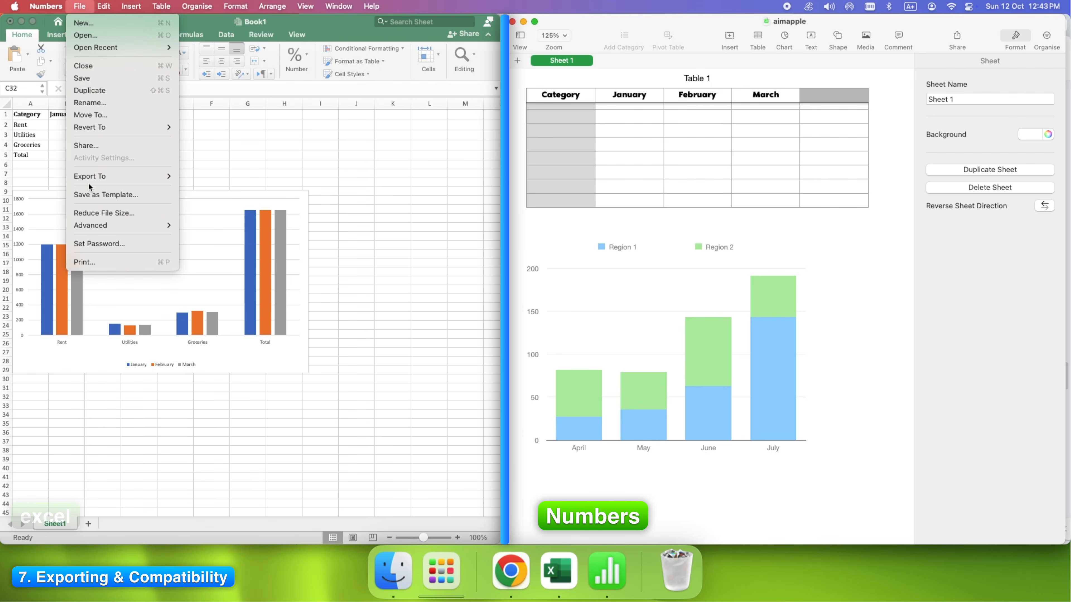
mouse_move(93, 180)
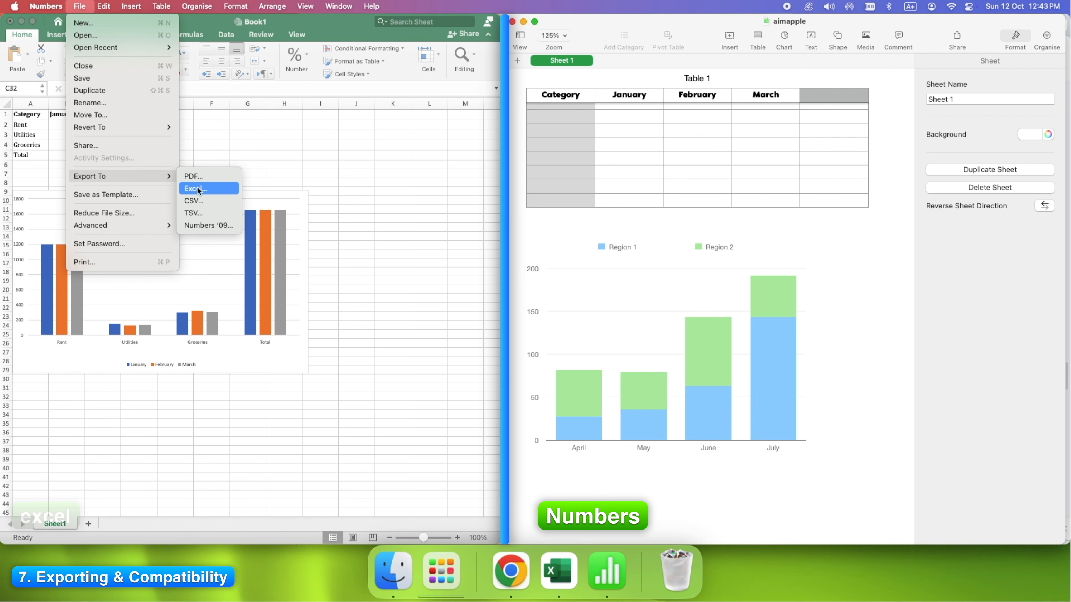
click(195, 201)
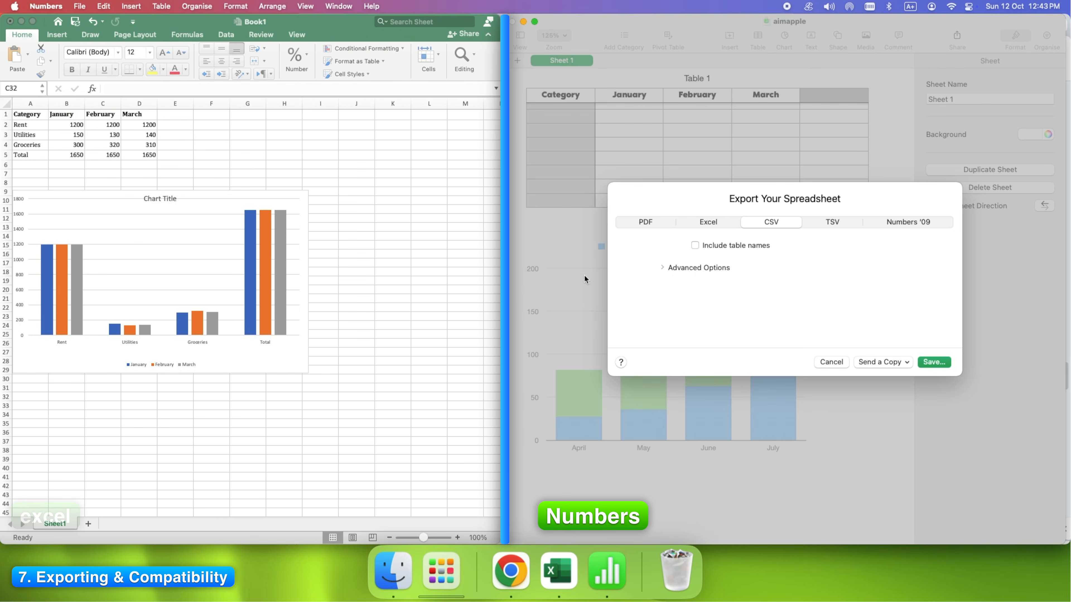
click(935, 362)
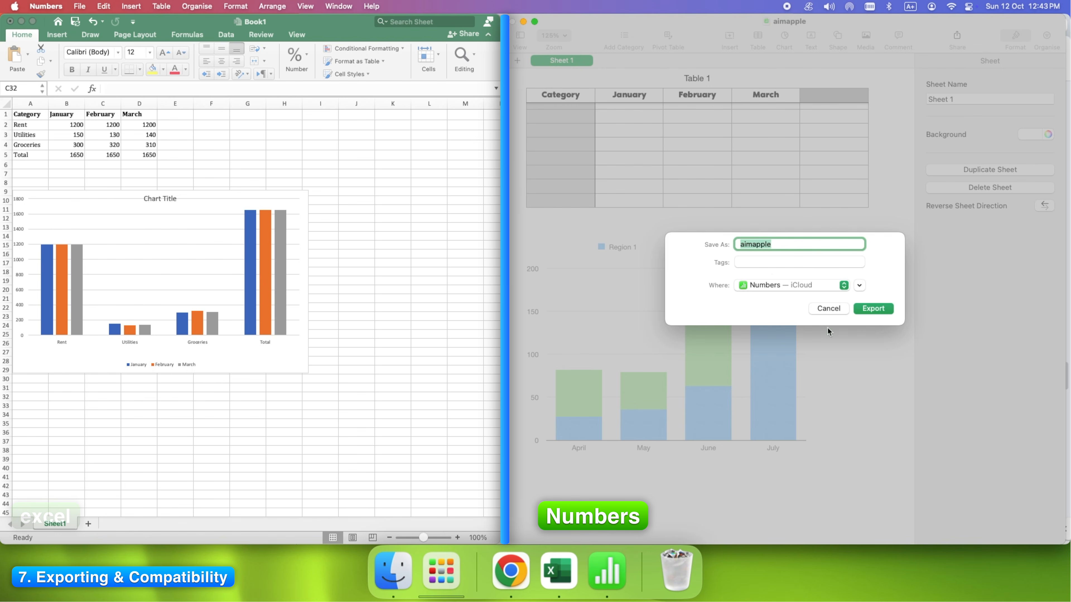
click(872, 308)
click(462, 307)
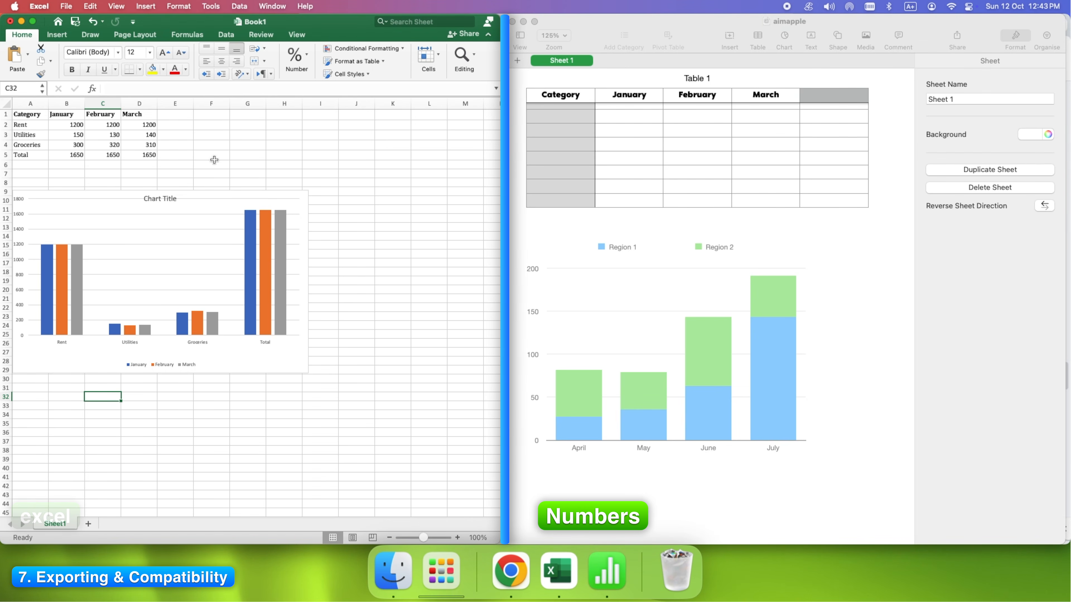
- Save the Excel workbook as Book1 (.xlsx) in the Documents folder
click(66, 5)
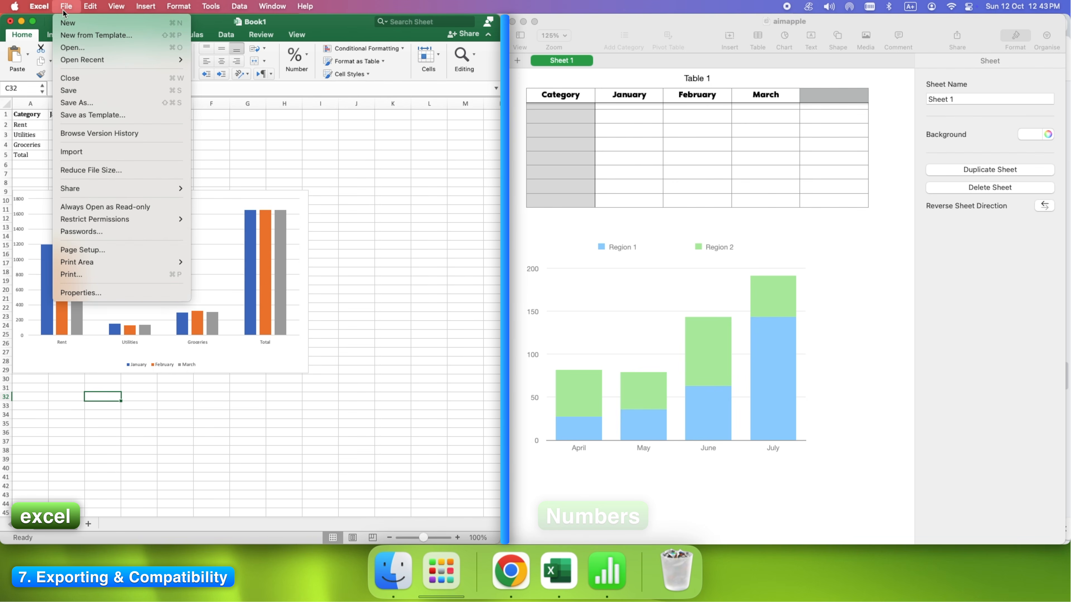
click(77, 104)
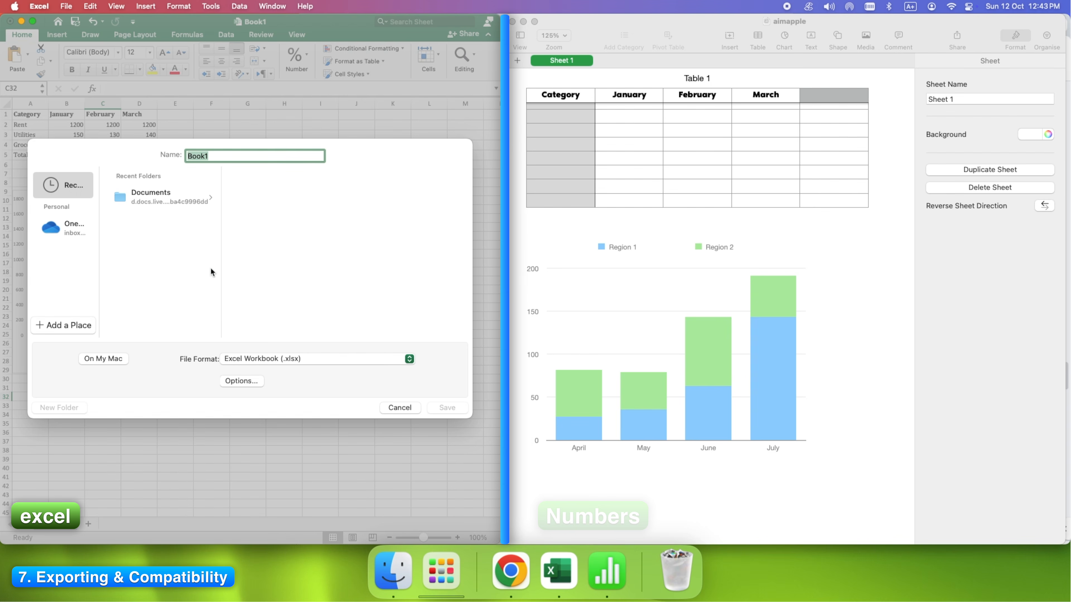
click(156, 197)
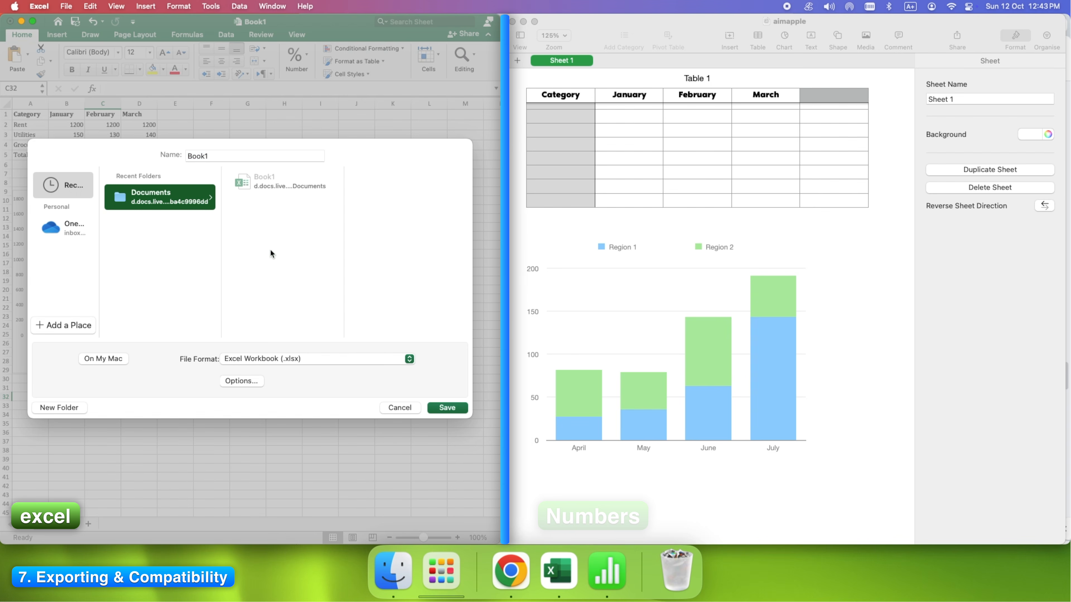
click(447, 407)
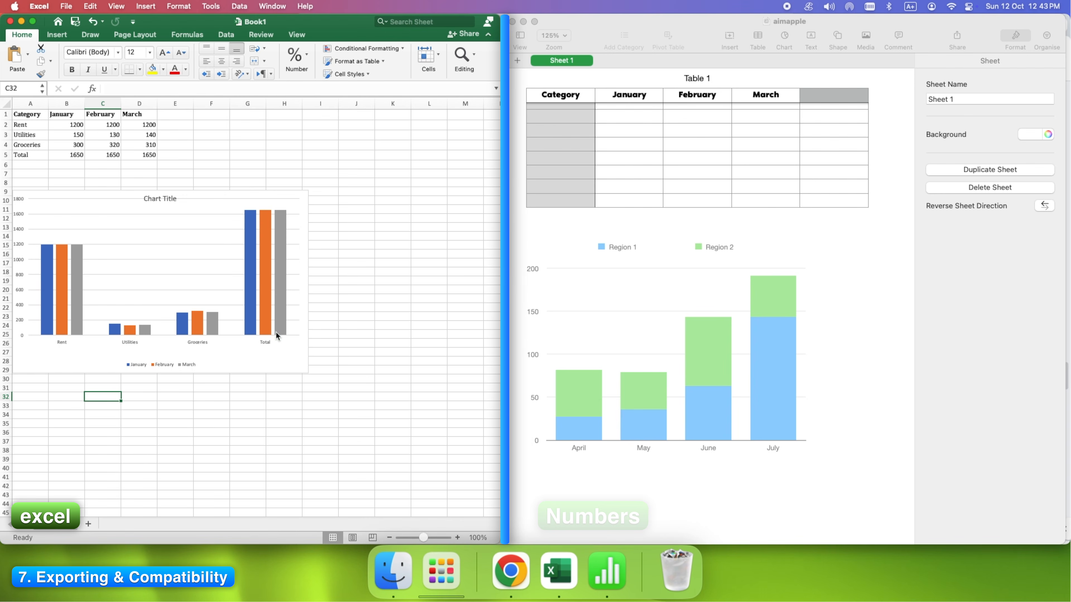